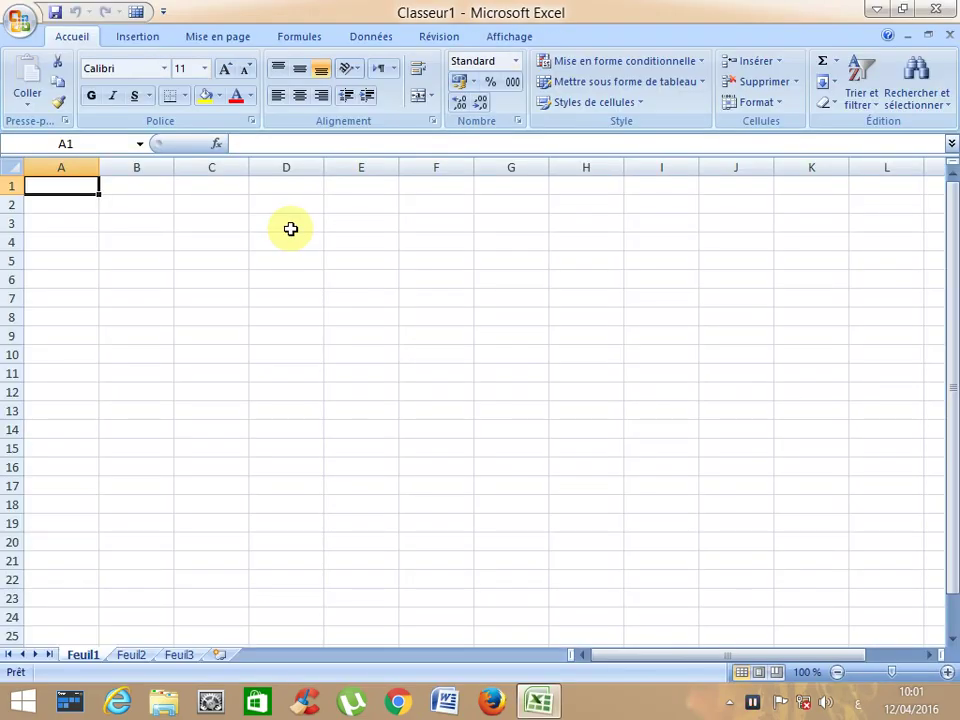
Enter the column header "articles" in cell A1.
type("ó")
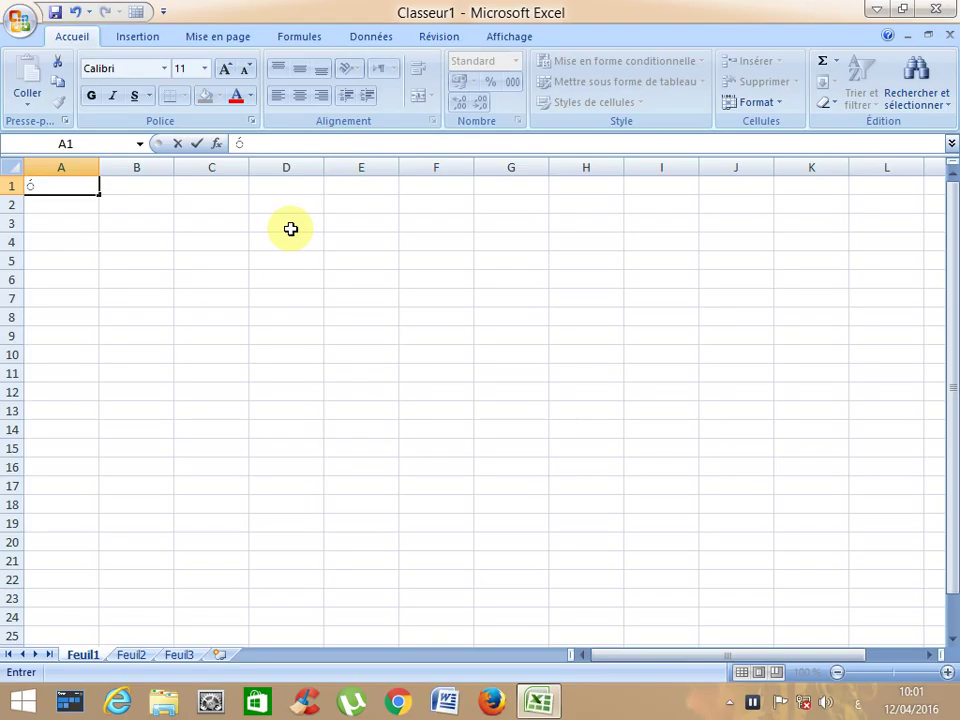
key("BackSpace")
type("q")
key("BackSpace")
type("ae")
key("BackSpace")
type("rticles")
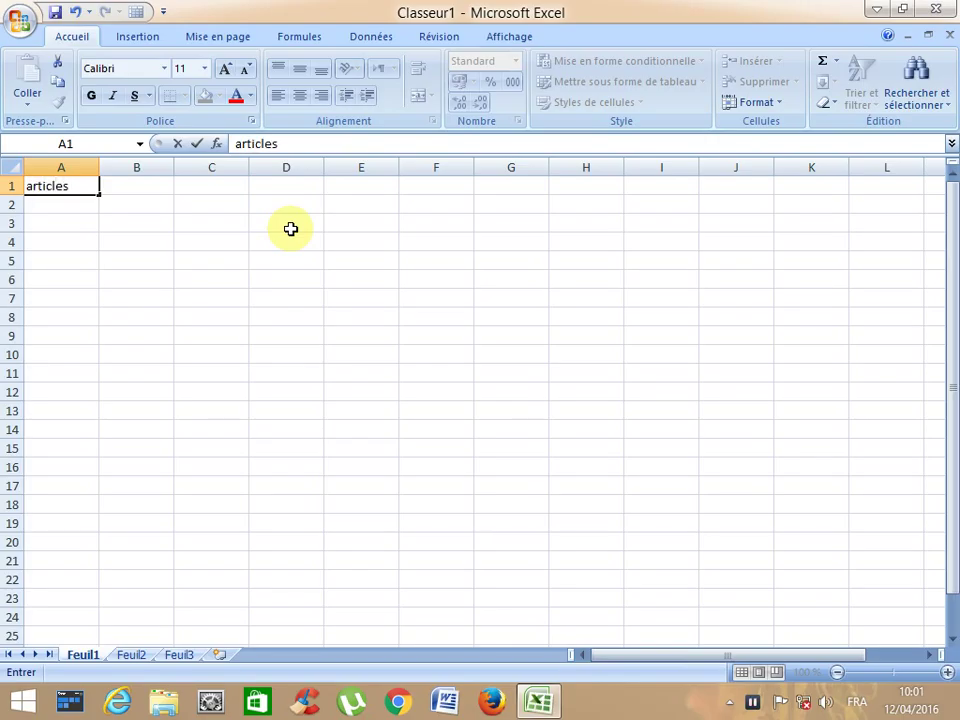
key("Tab")
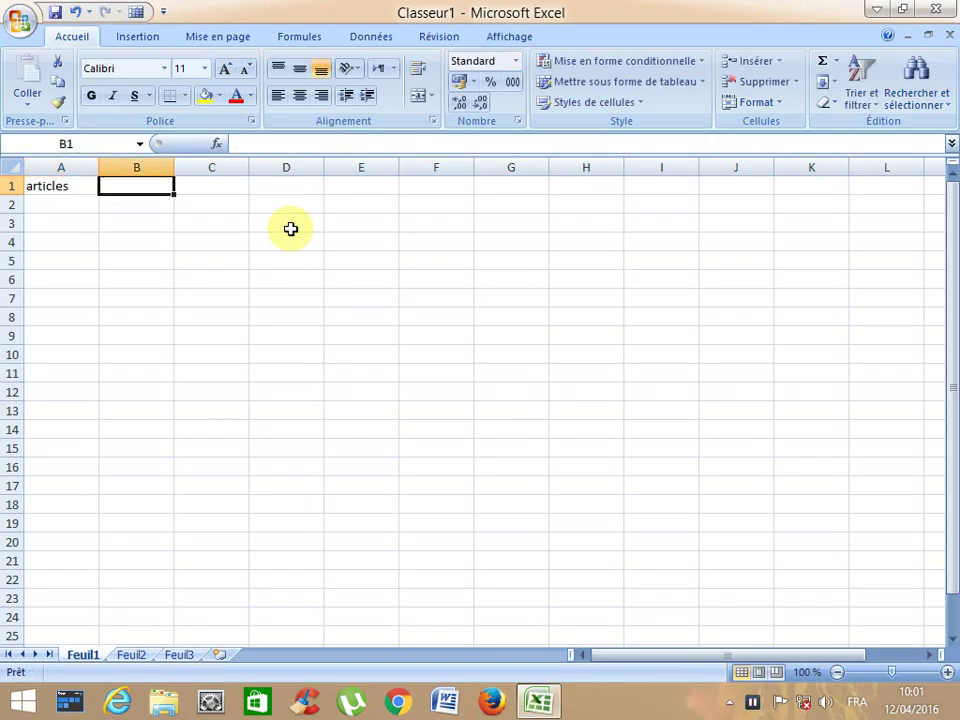
Enter the headers "prix d'achat", "prix de vente" and "bénéfice" in cells B1, C1 and D1.
type("prix d'acha")
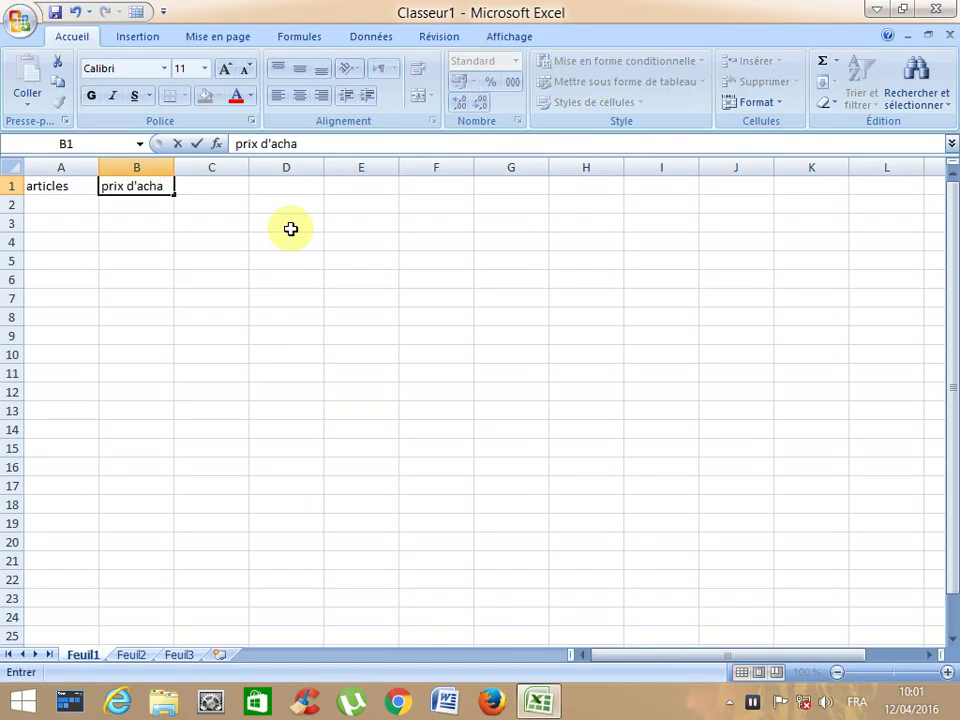
type("t")
key("Tab")
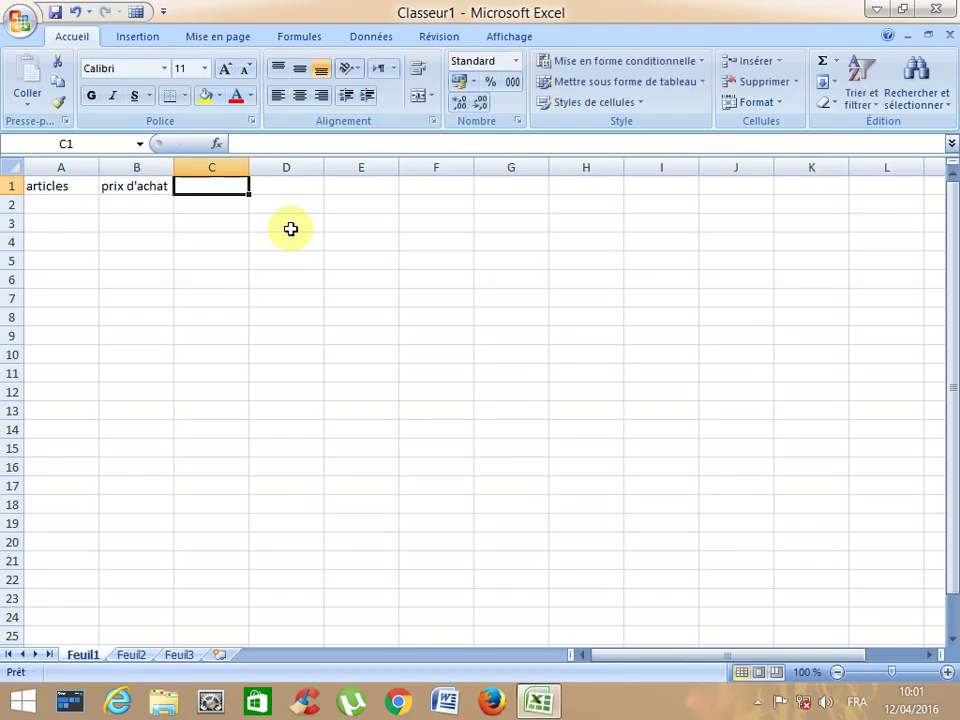
type("prix de vente")
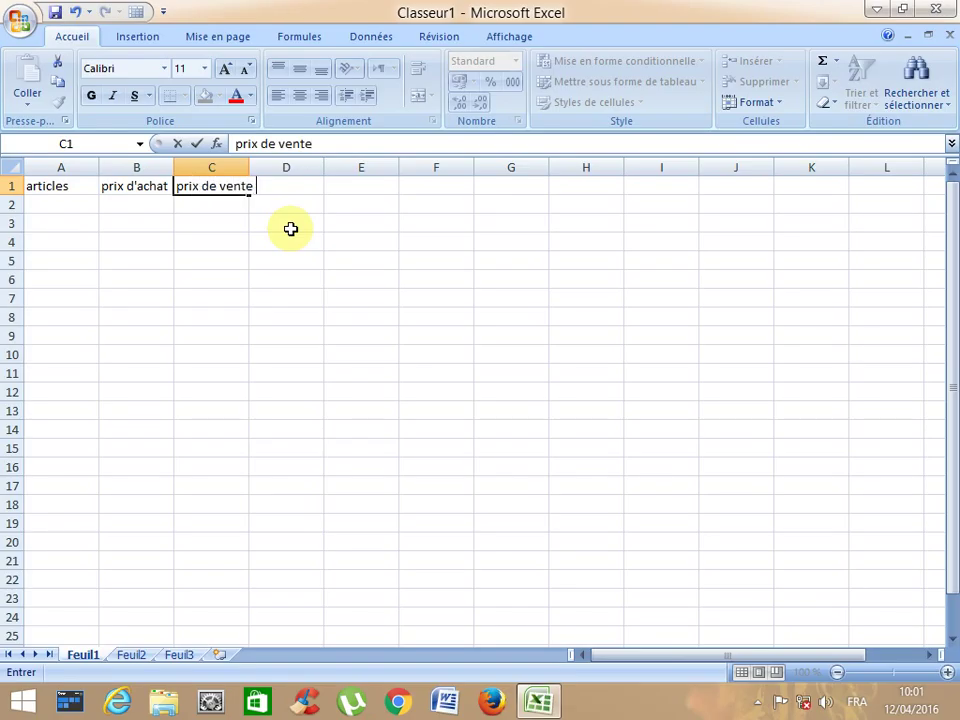
key("Tab")
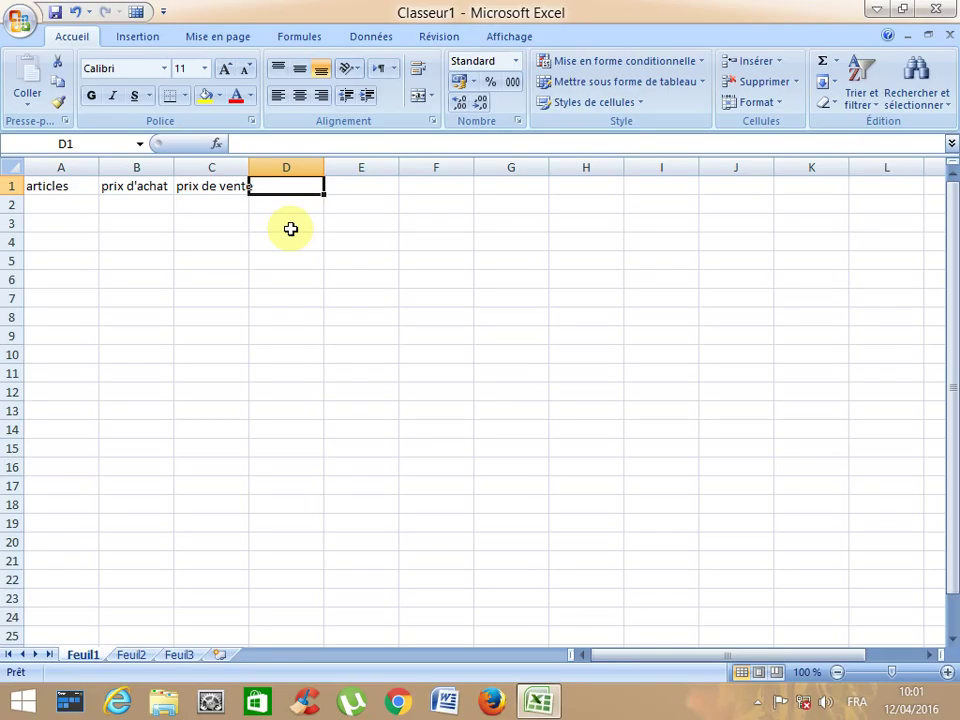
type("b")
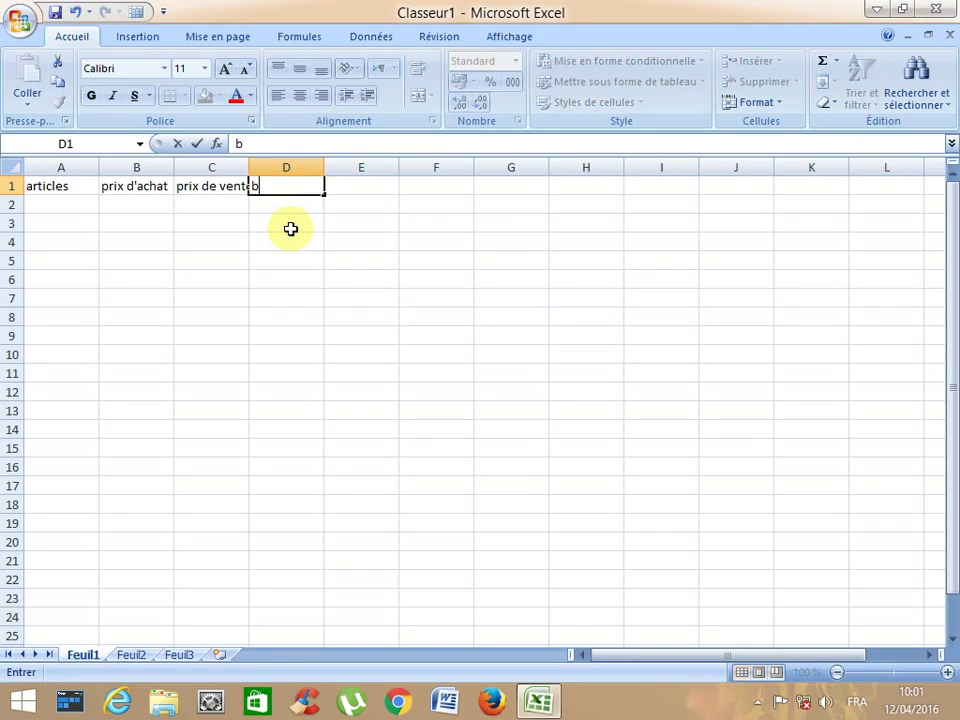
type("énéfice")
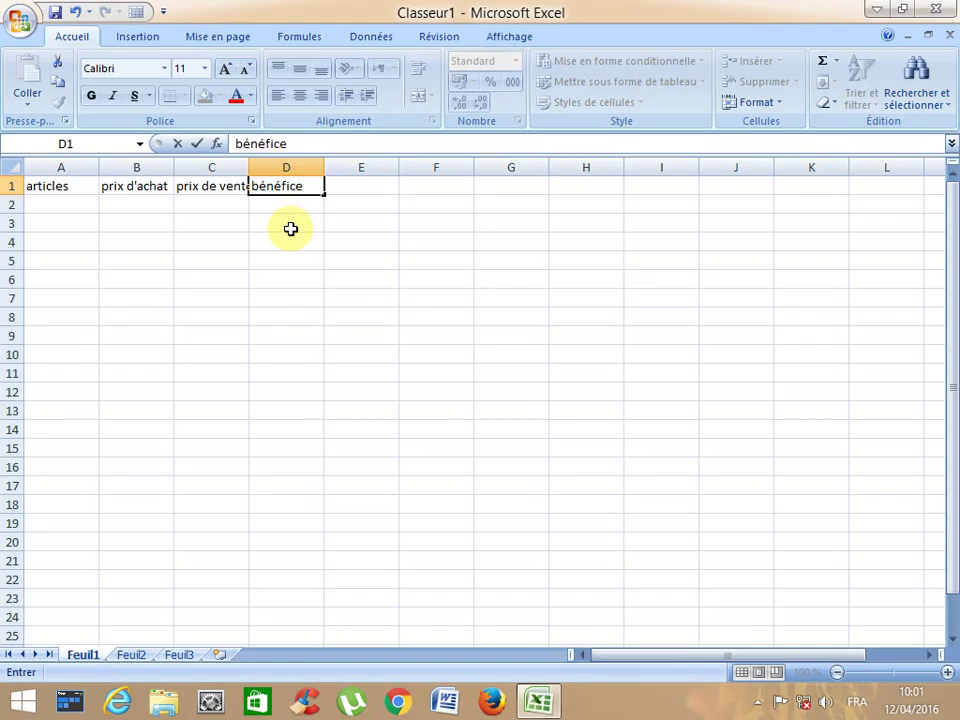
key("Return")
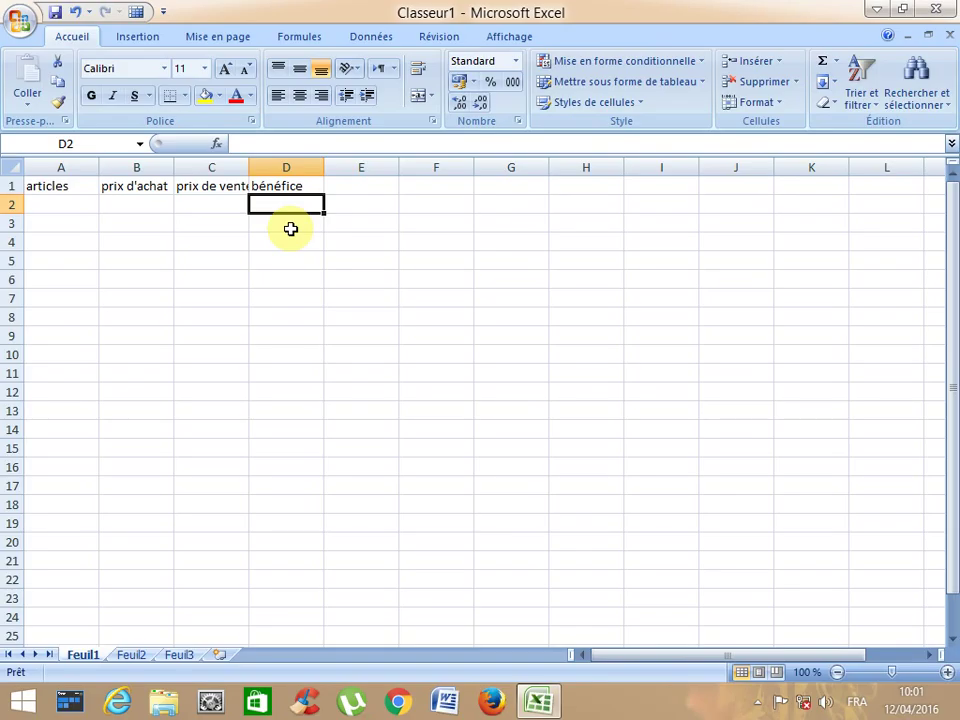
List the articles "souris", "clavier" and "microphone" in cells A2 to A4.
key("Left")
key("Left")
key("Left")
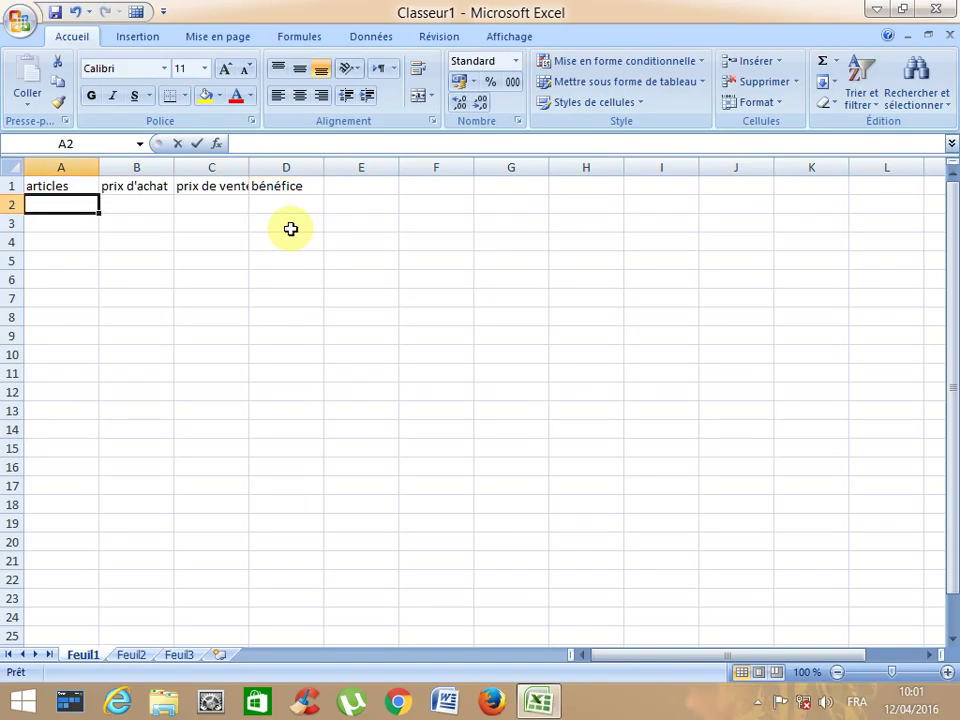
type("souris")
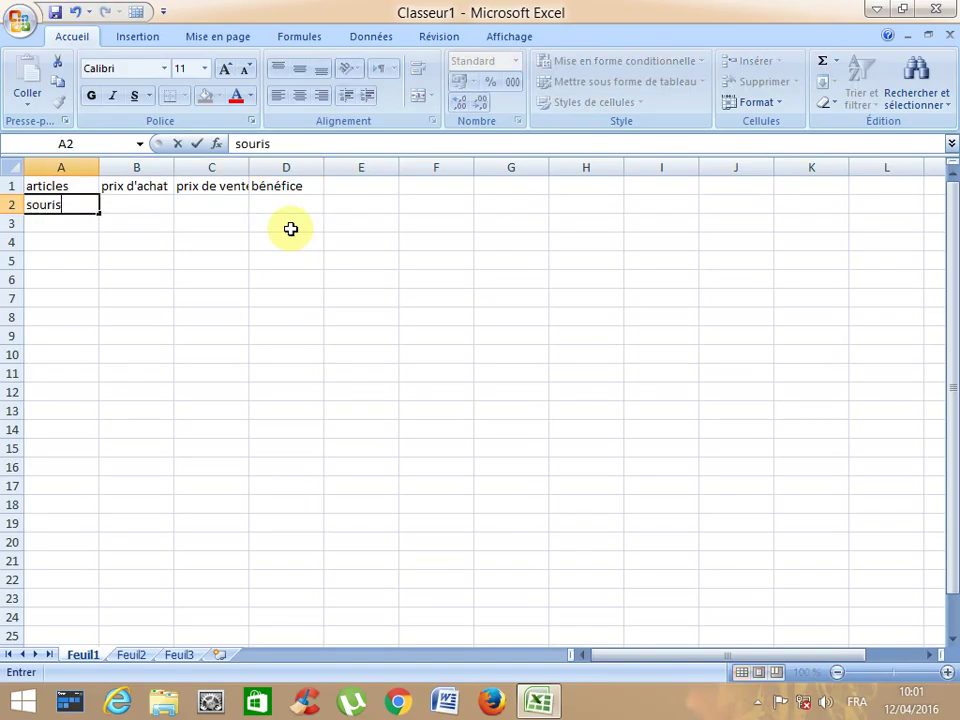
key("Return")
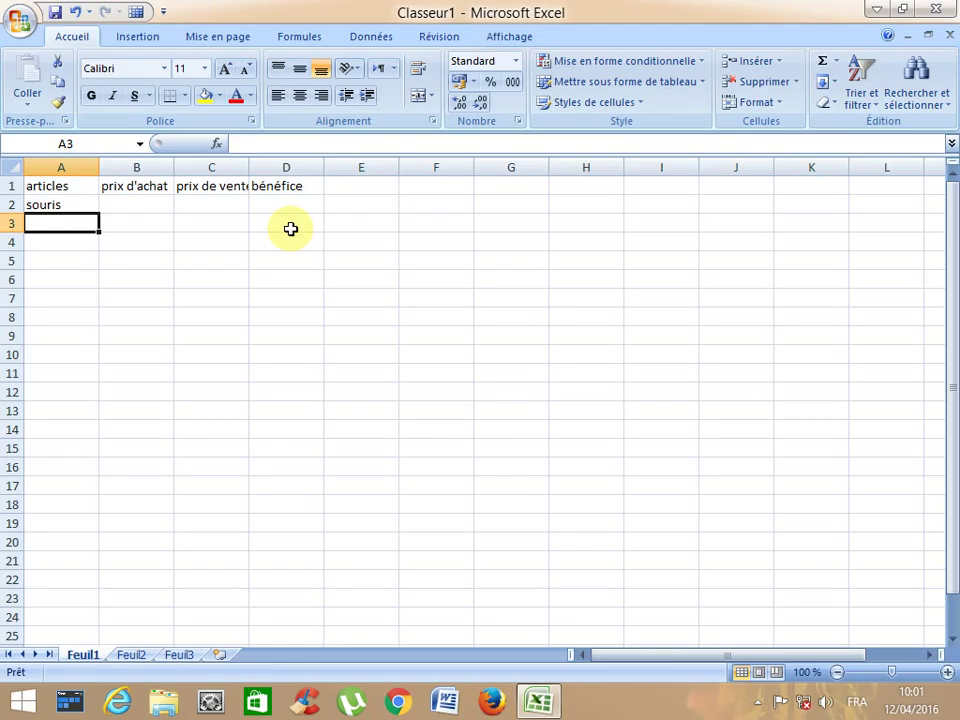
type("cl")
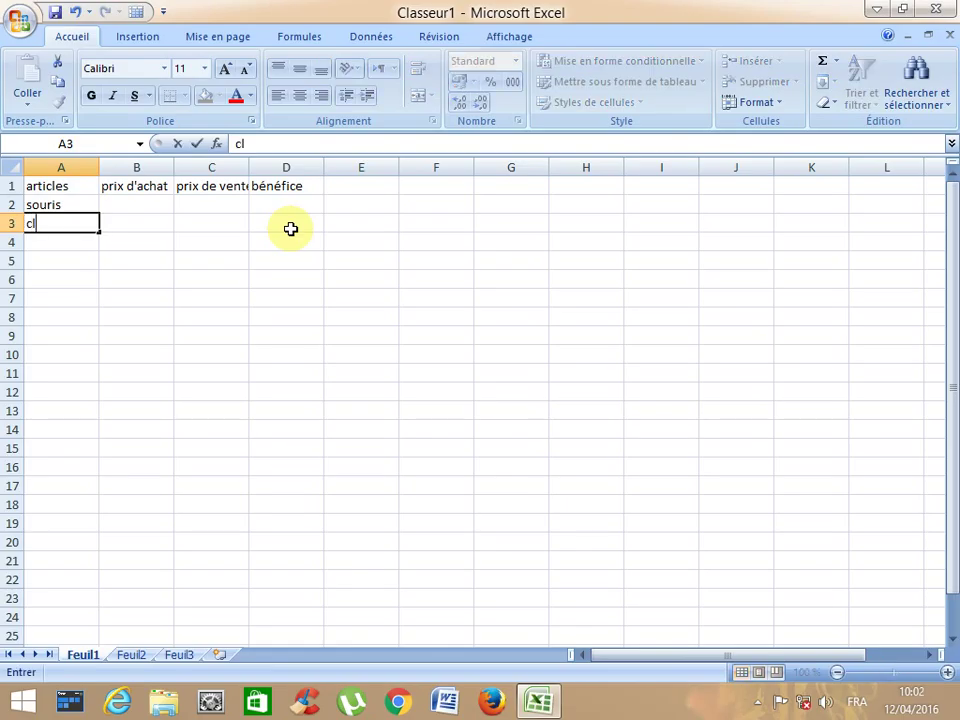
type("avier")
key("Return")
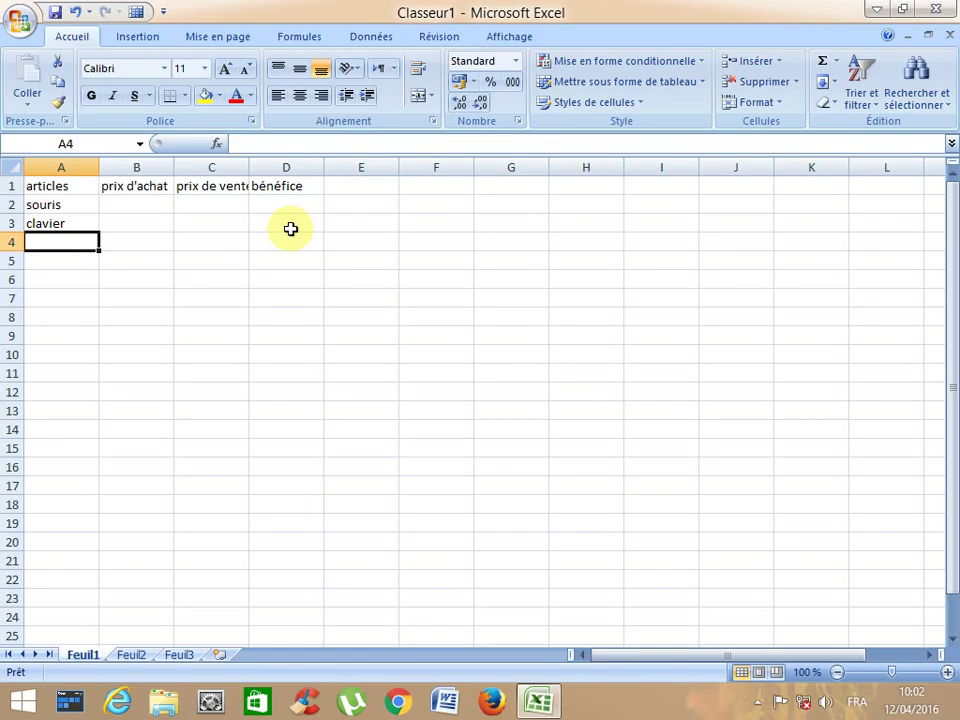
type("m")
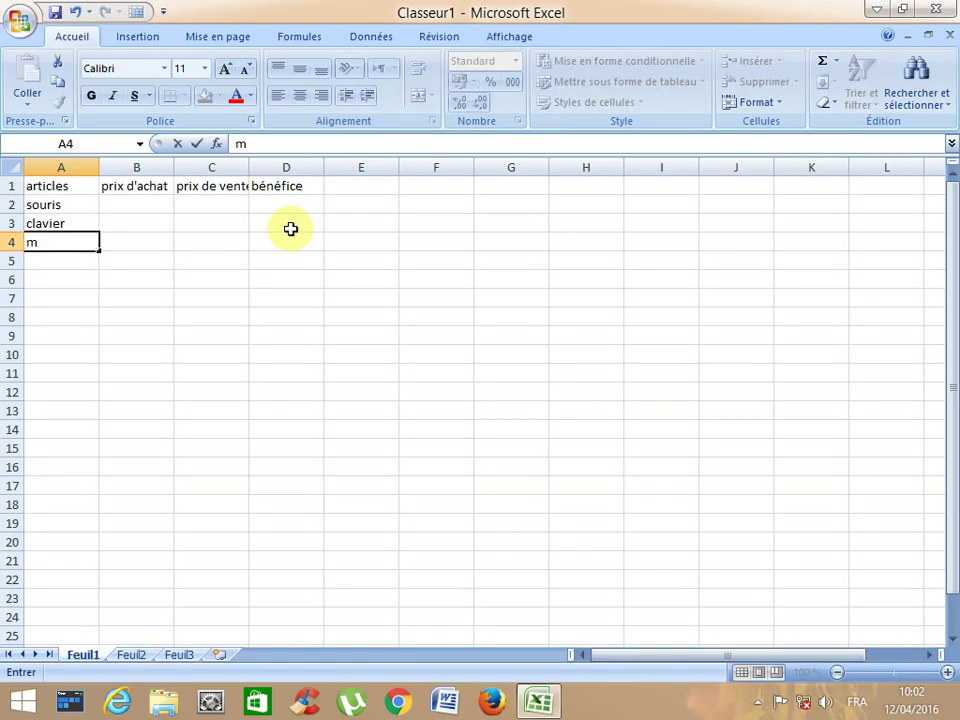
type("icrophone")
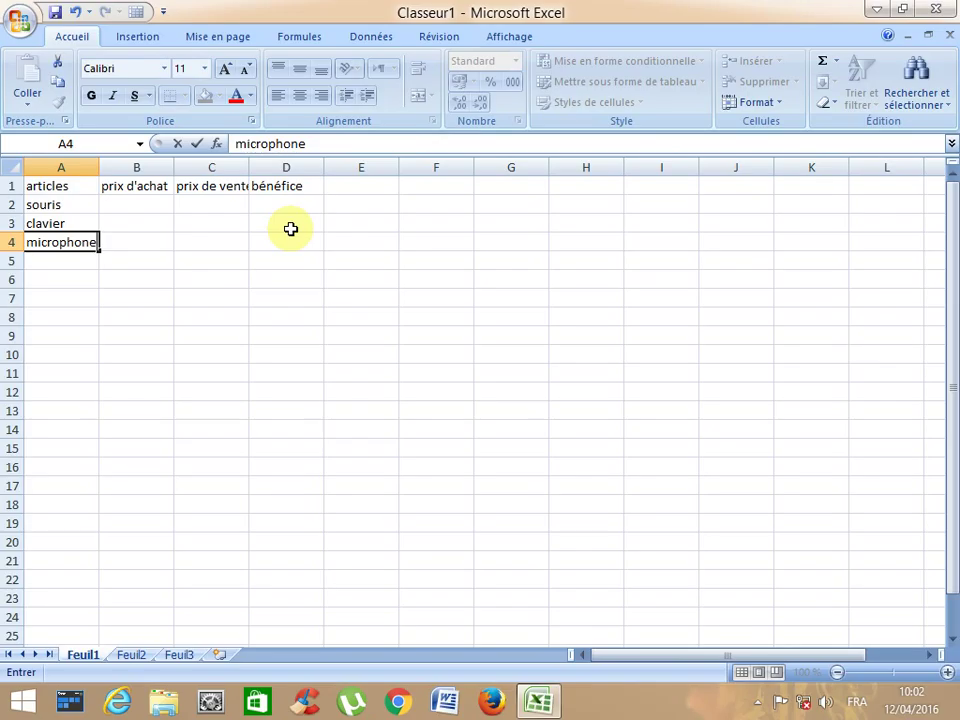
key("Return")
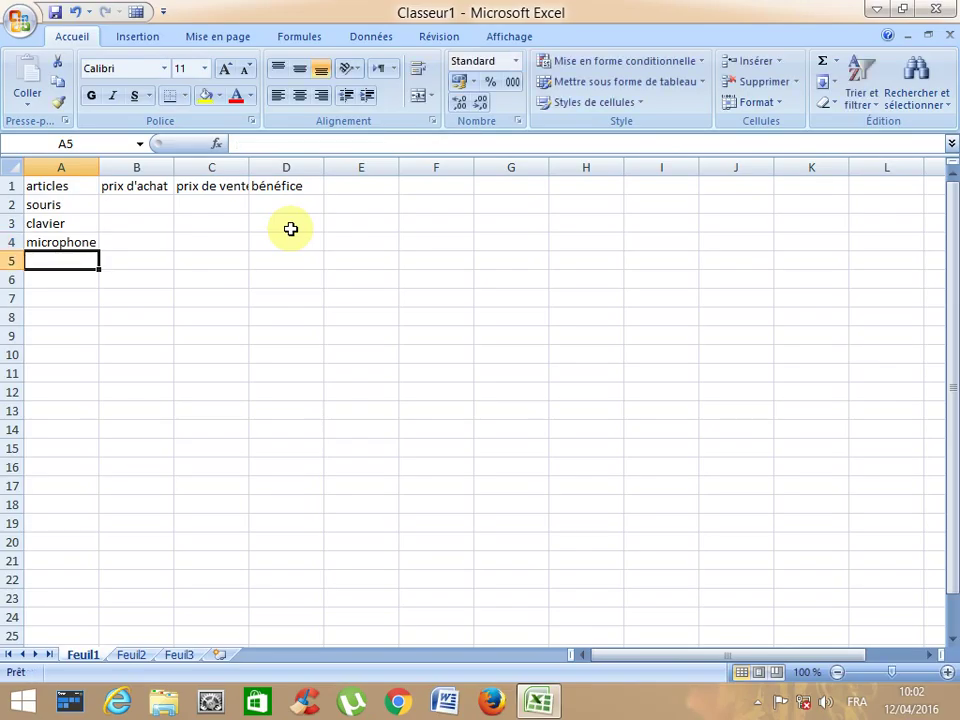
Add the articles "imprimante", "scanner" and "modem" in cells A5 to A7.
type("impr")
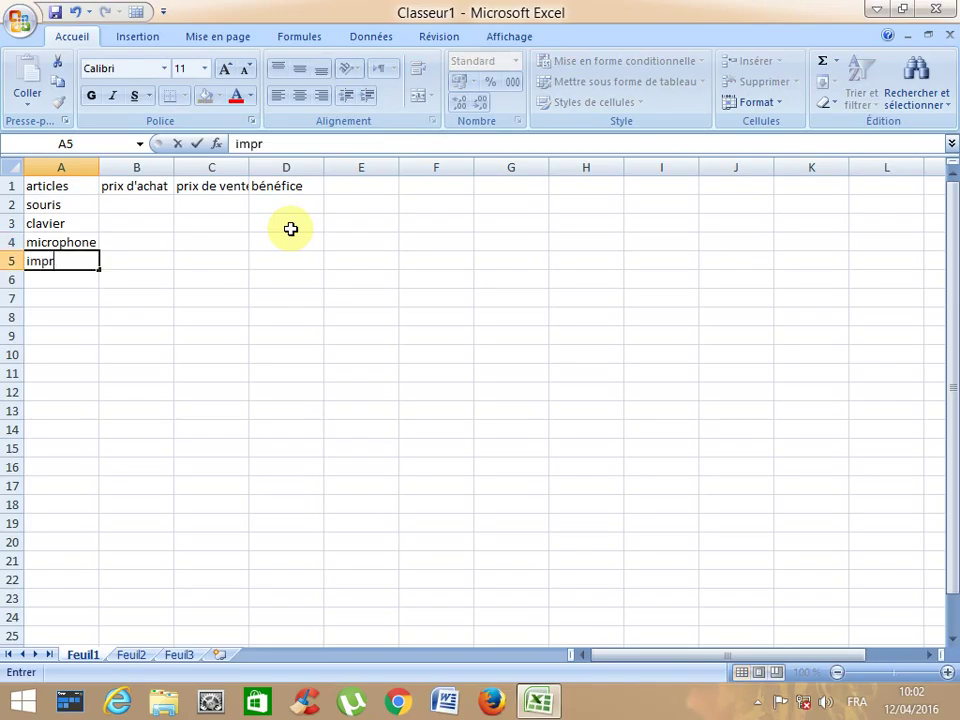
type("imante")
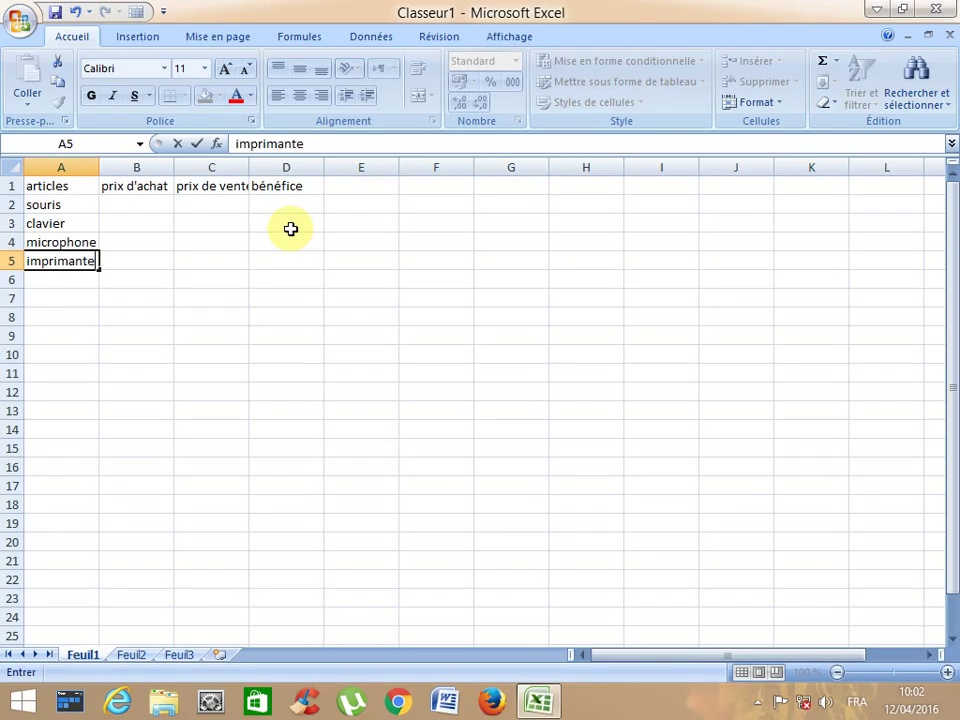
key("Return")
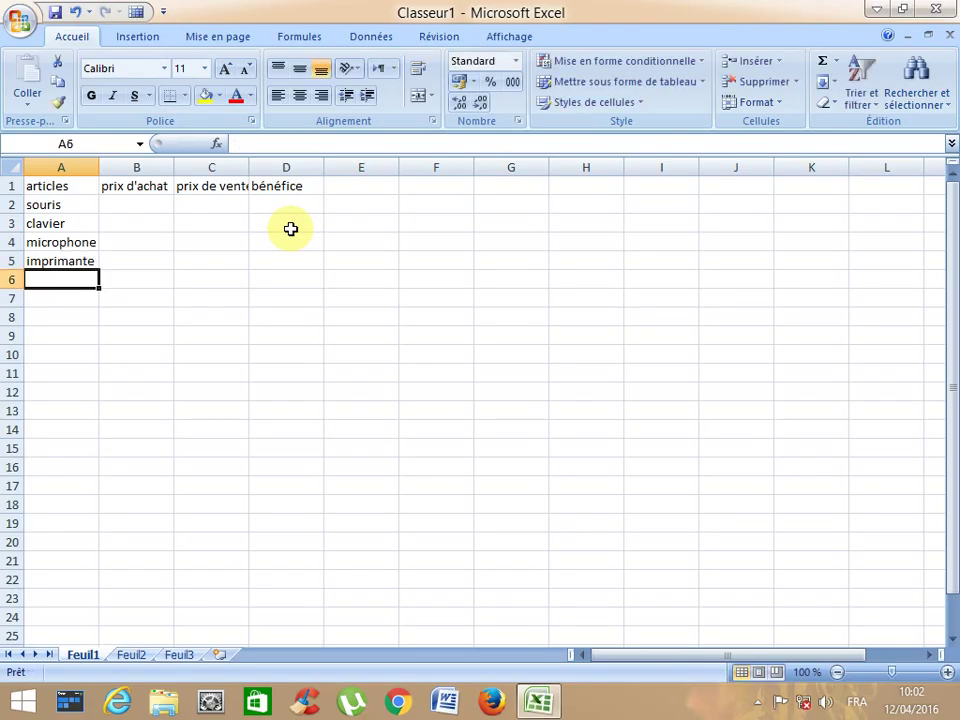
type("sc")
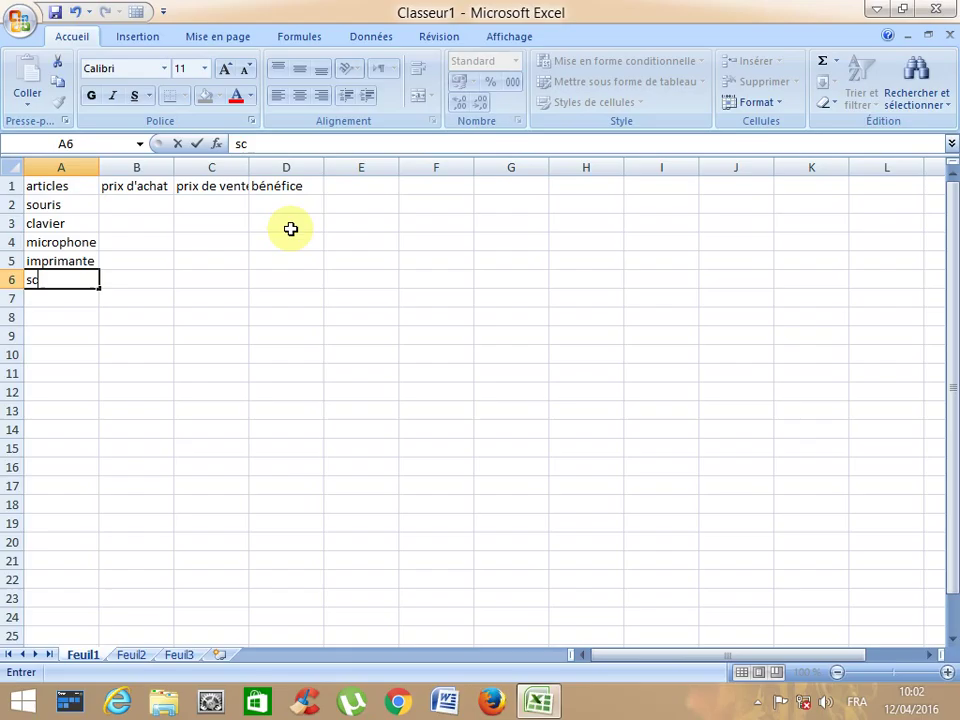
type("anner")
key("Return")
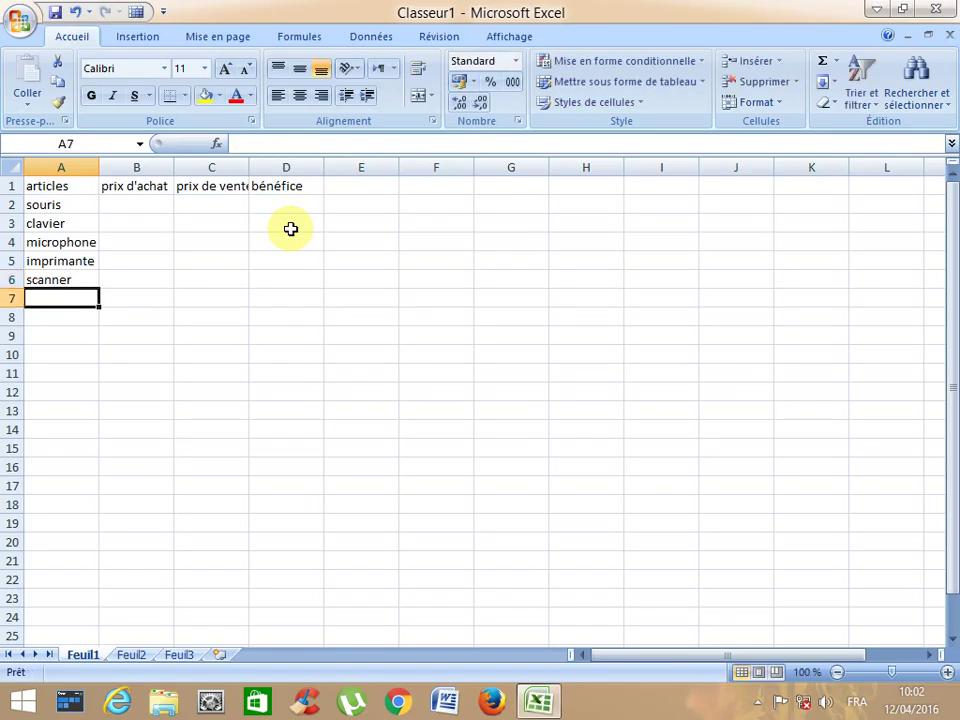
type("mo")
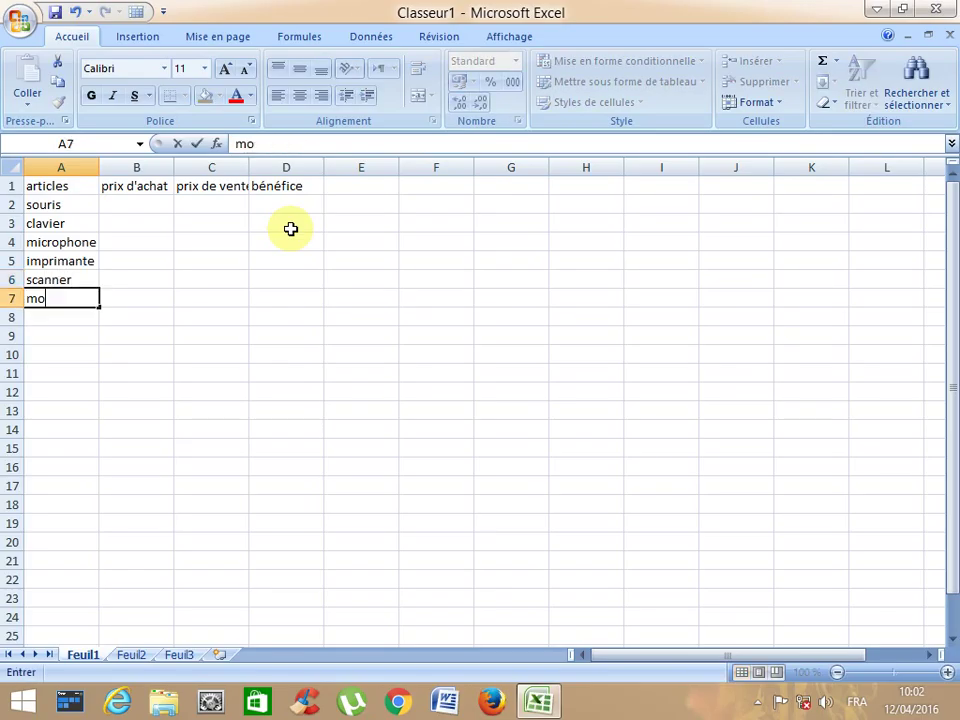
type("dem")
key("Return")
Enter the purchase prices 20, 75, 40, 400, 400 and 360 in cells B2 to B7.
left_click(150, 201)
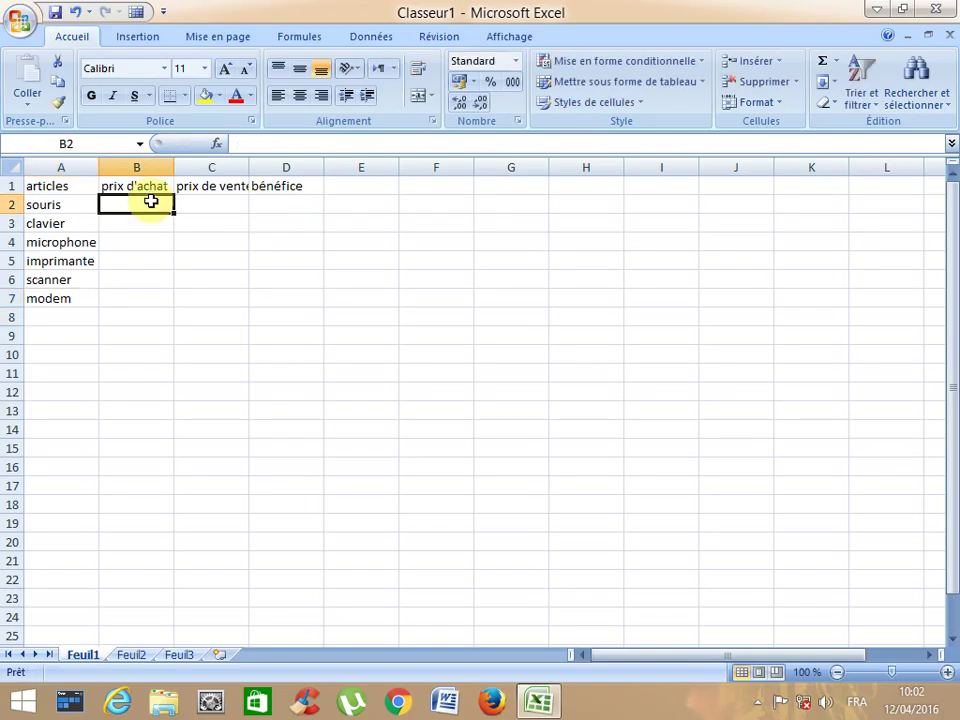
type("20")
key("Return")
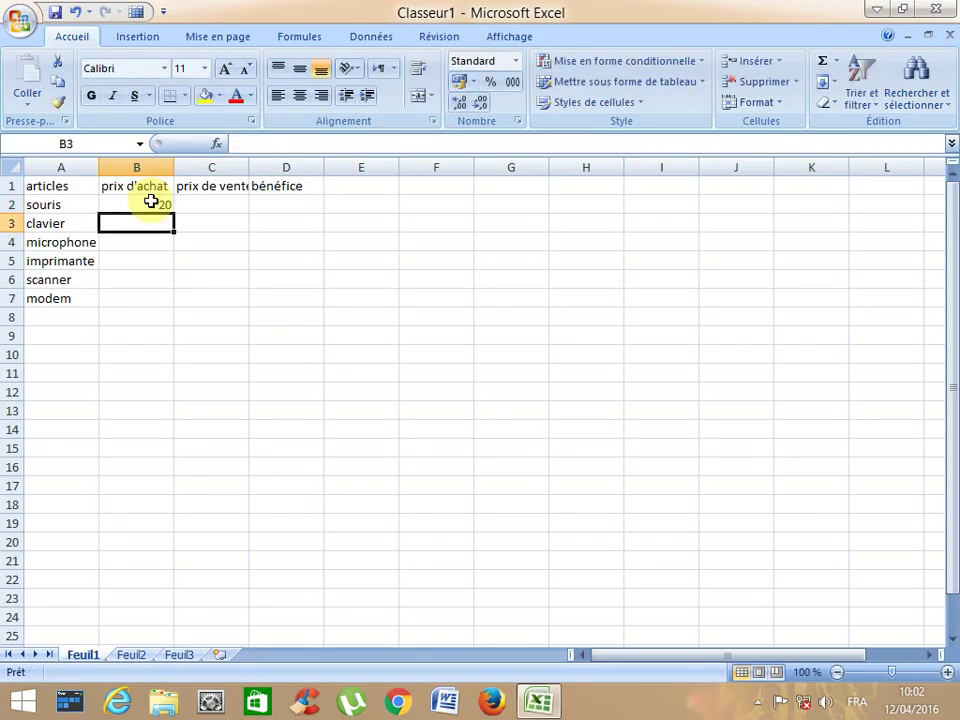
type("75")
key("Return")
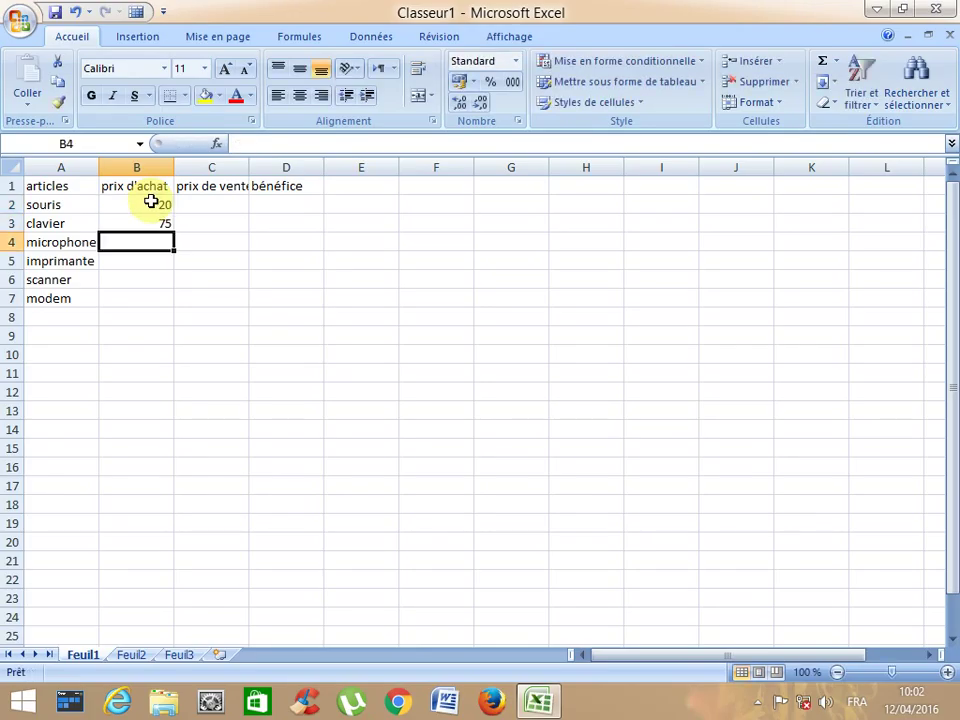
type("40")
key("Return")
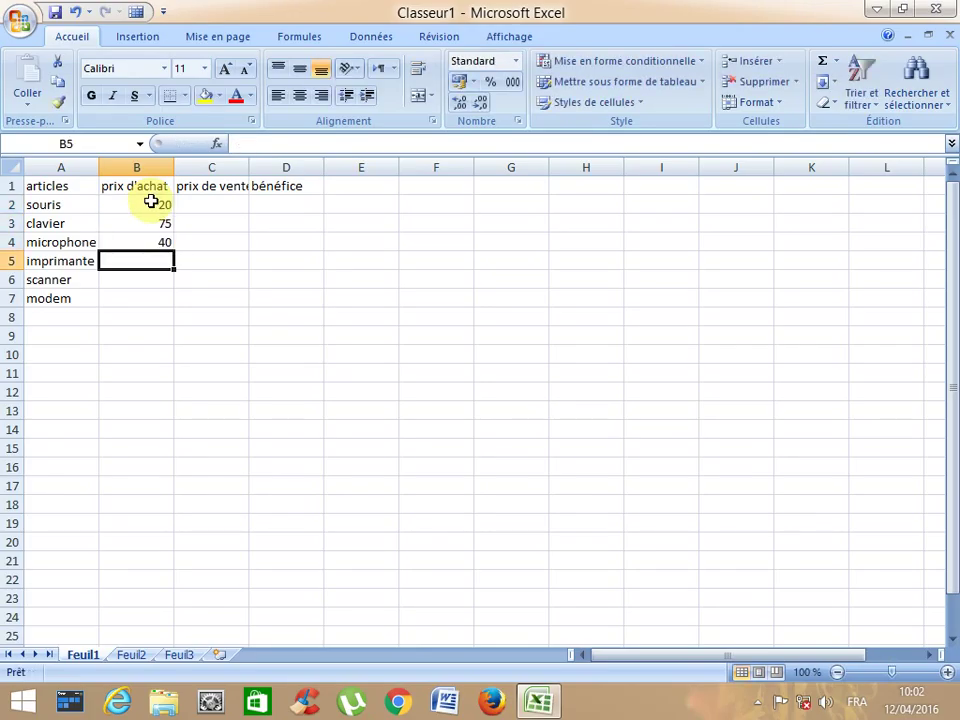
type("400")
key("Return")
type("400")
key("Return")
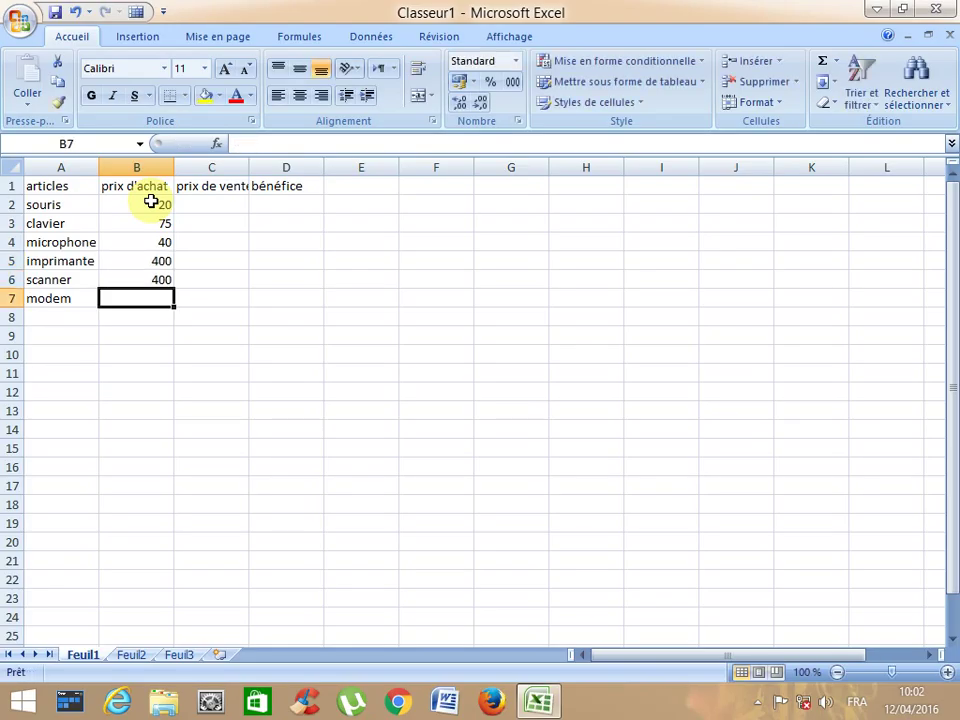
type("360")
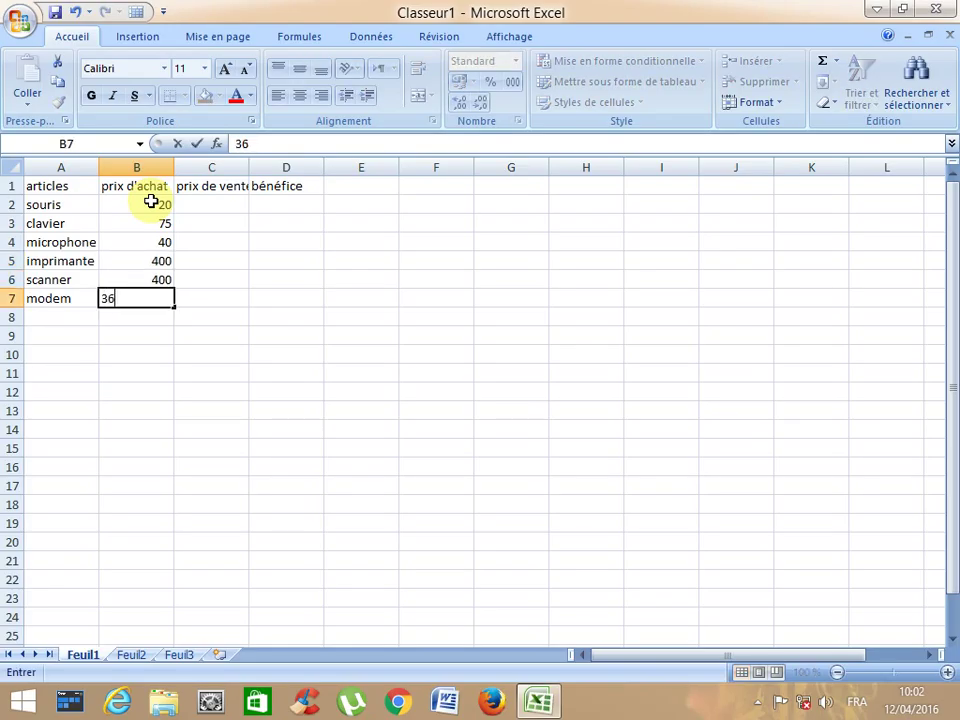
key("Tab")
Enter the selling prices 30, 80 and 45 for souris, clavier and microphone in cells C2 to C4.
key("Up")
key("Up")
key("Up")
key("Up")
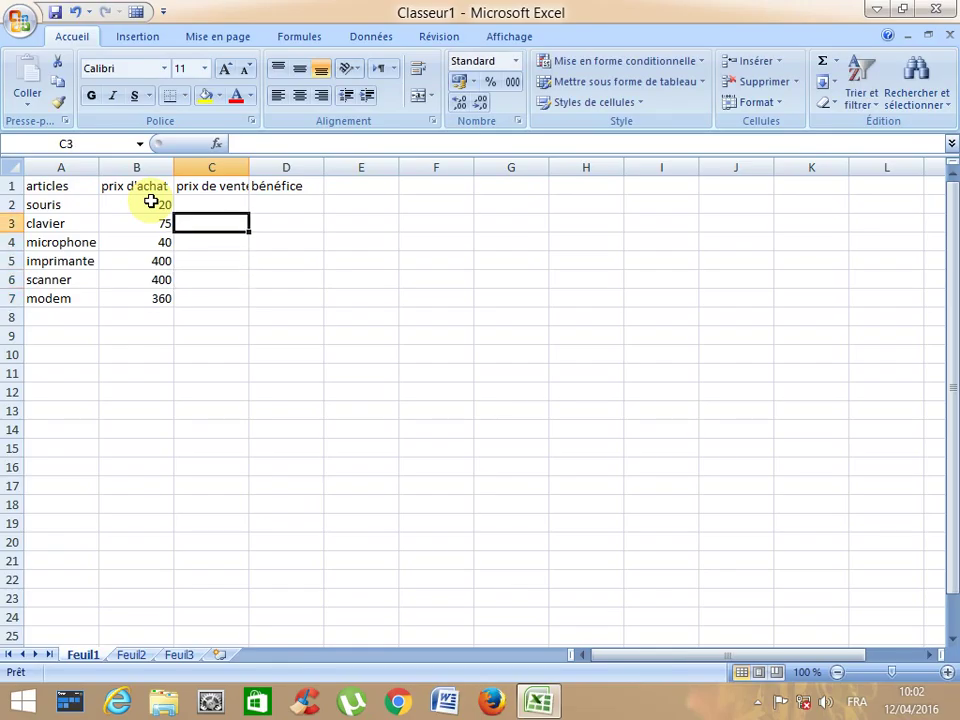
key("Up")
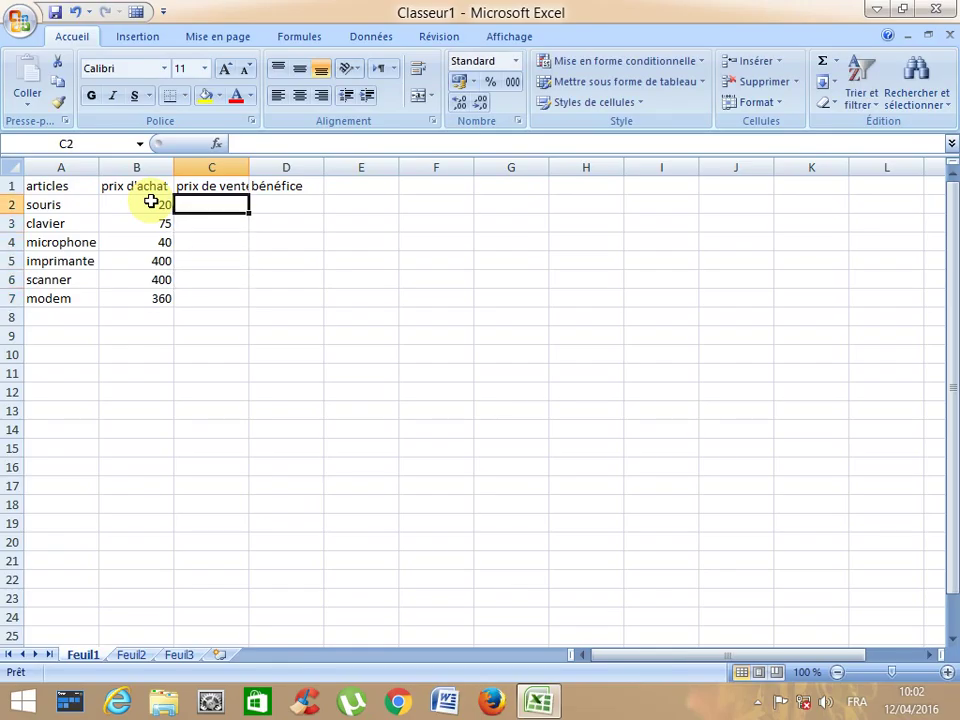
type("30")
key("Return")
type("80")
key("Return")
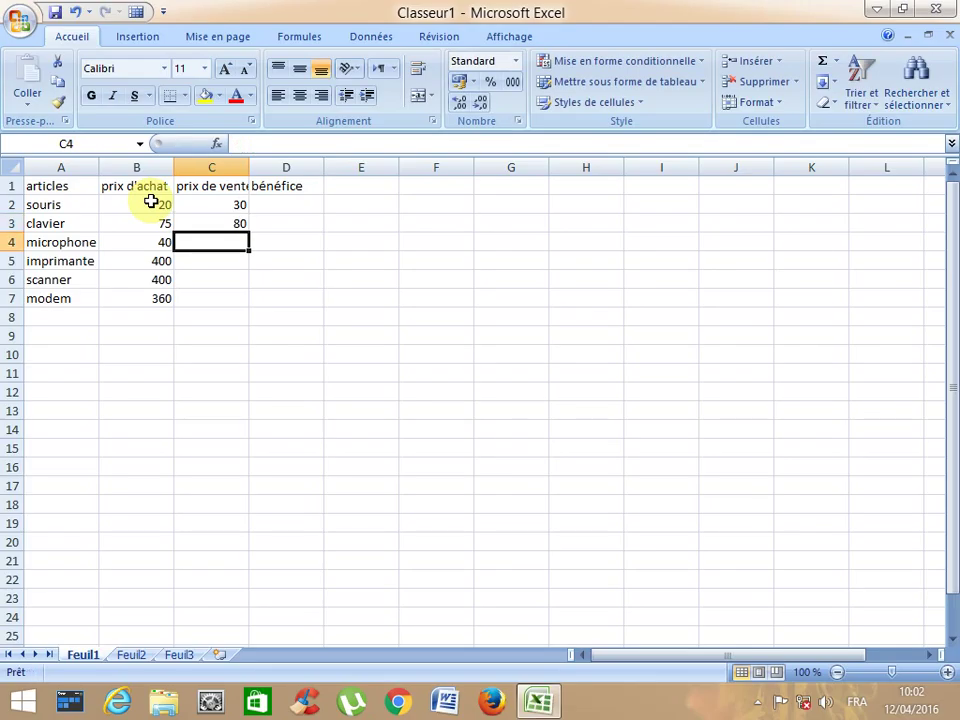
type("45")
key("Return")
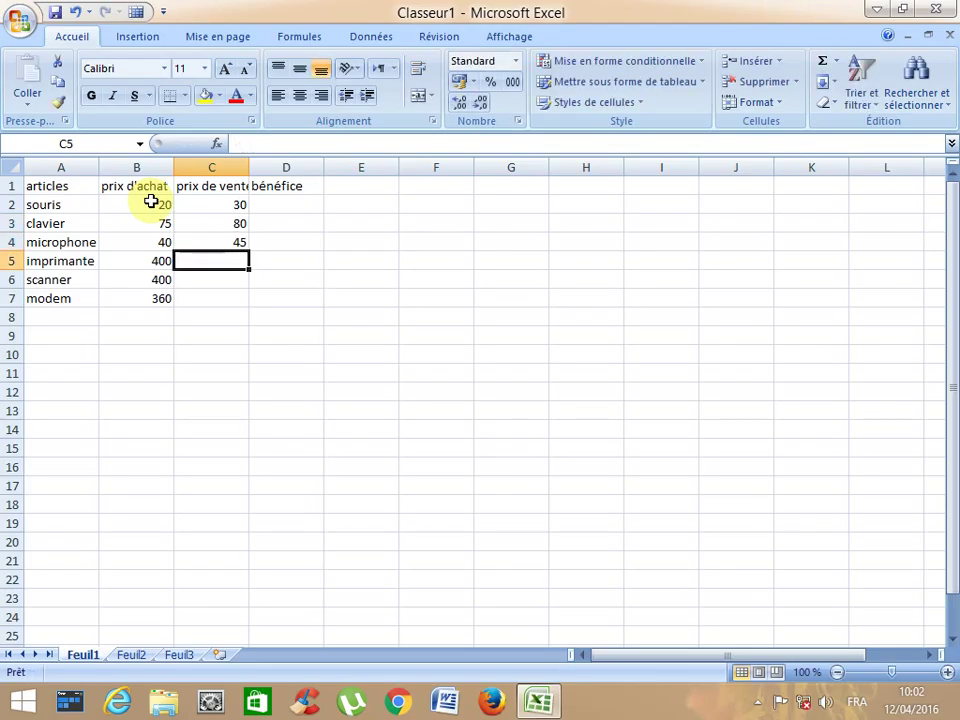
Enter the selling prices 450, 420 and 400 for imprimante, scanner and modem in cells C5 to C7.
type("450")
key("Return")
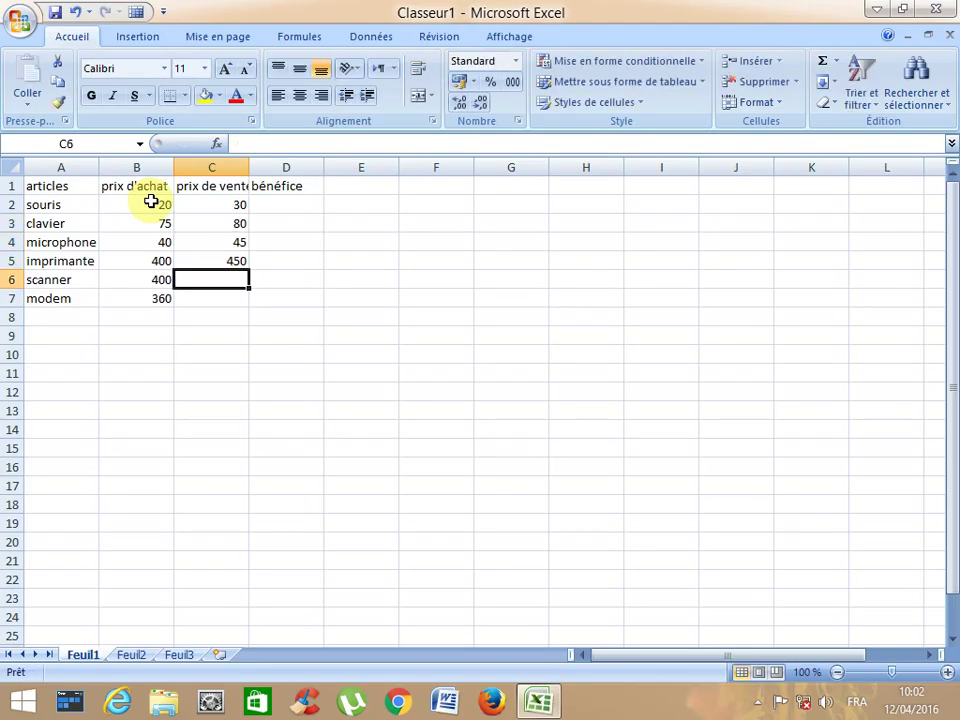
type("420")
key("Return")
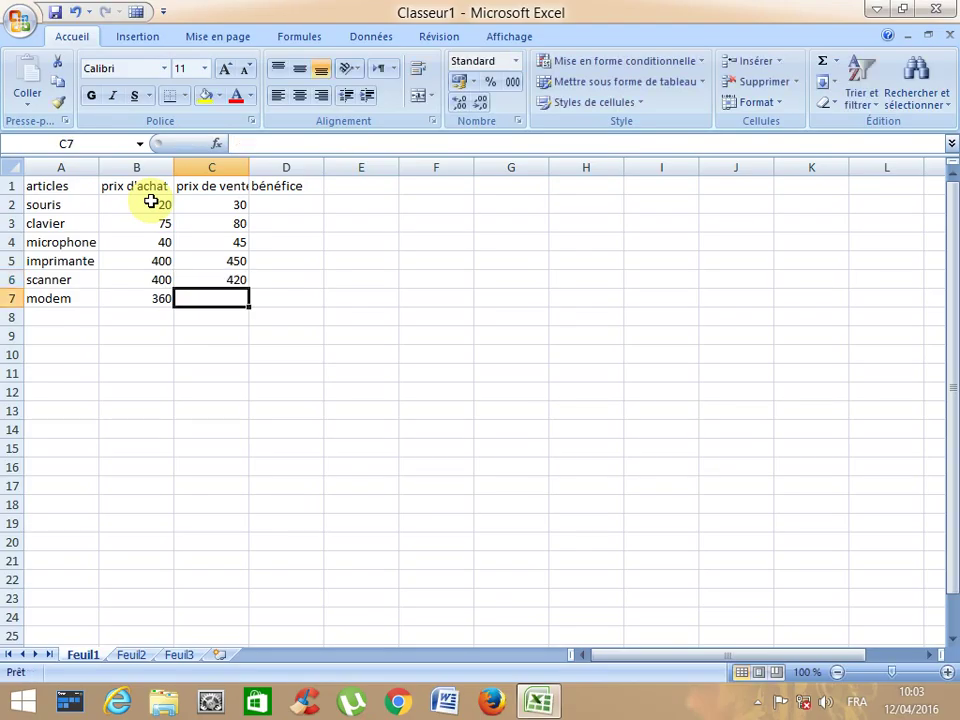
type("400")
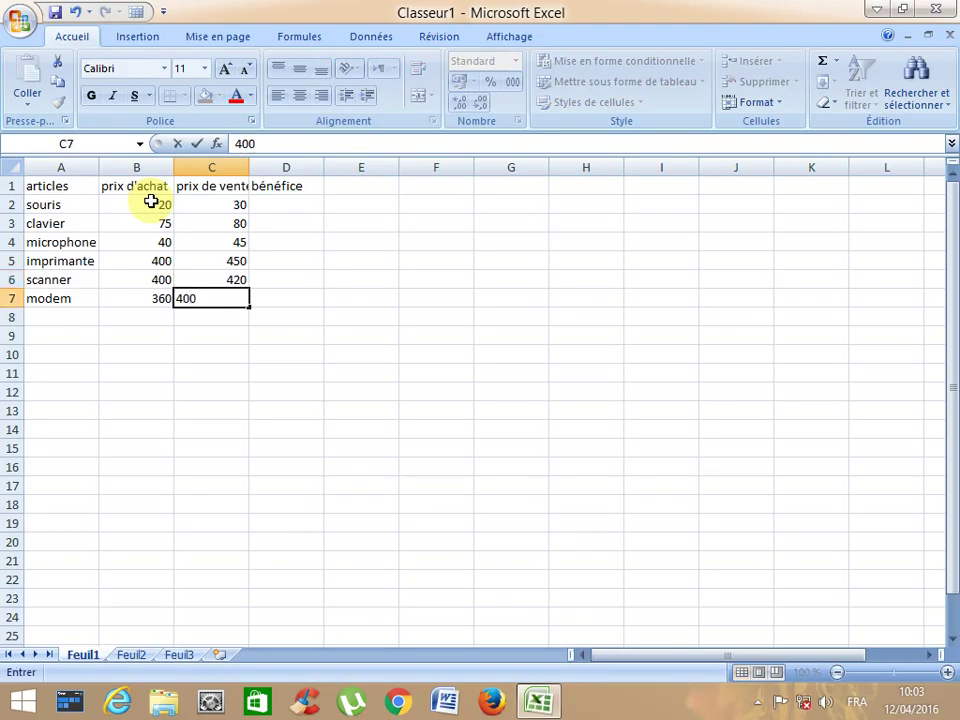
key("Return")
key("Up")
key("Up")
key("Right")
key("Up")
key("Up")
key("Up")
key("Up")
key("Up")
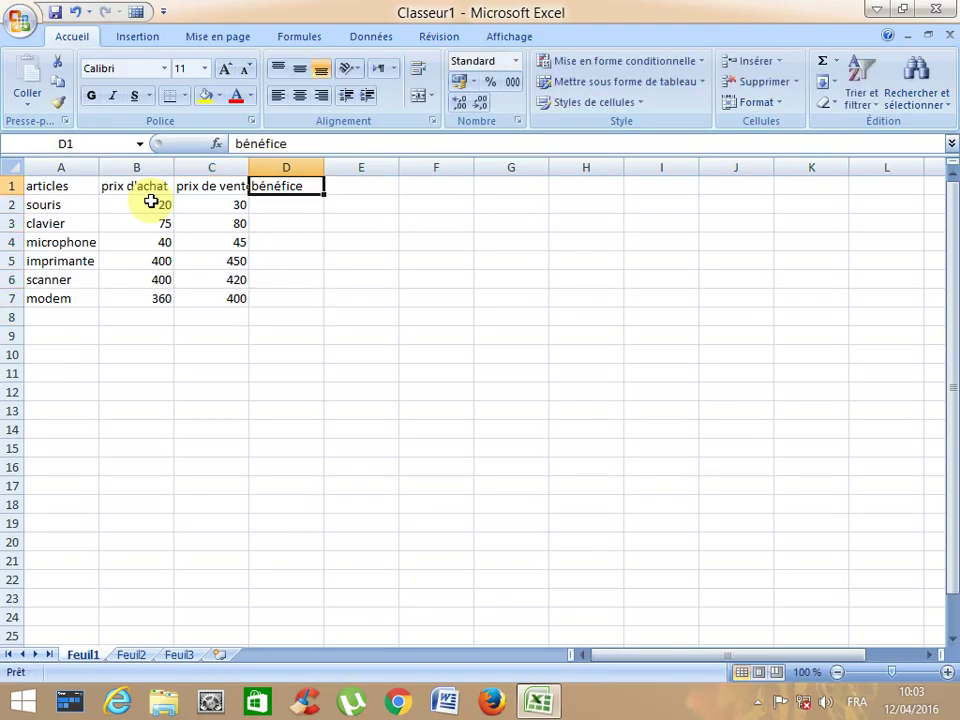
key("Down")
key("Down")
key("Down")
key("Down")
key("Down")
key("Down")
key("Down")
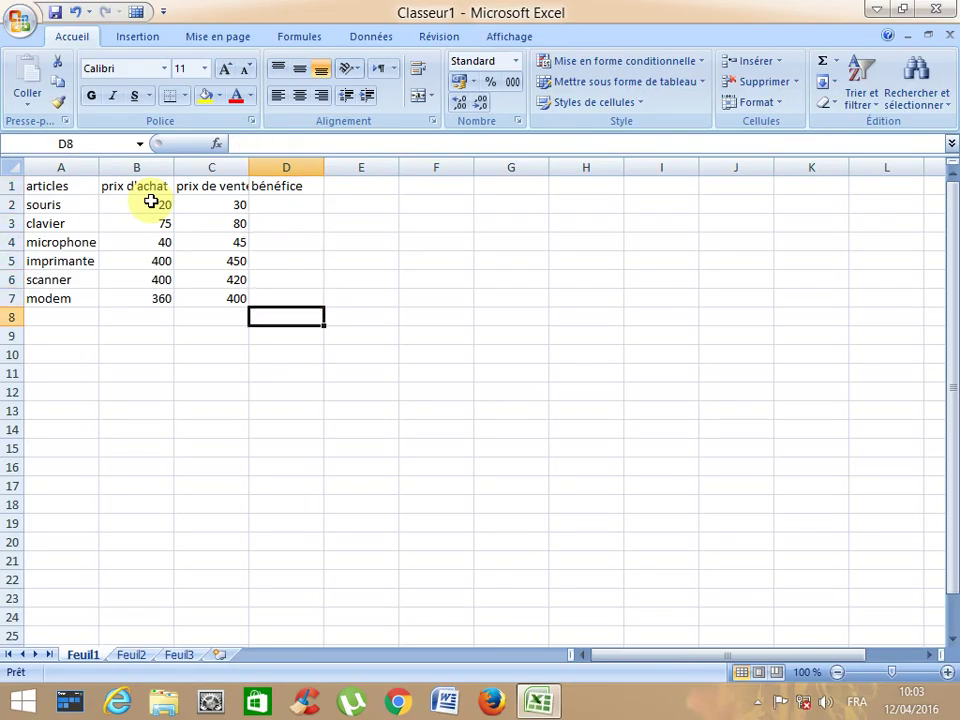
key("Up")
key("Up")
key("Up")
key("Up")
key("Up")
key("Up")
key("Up")
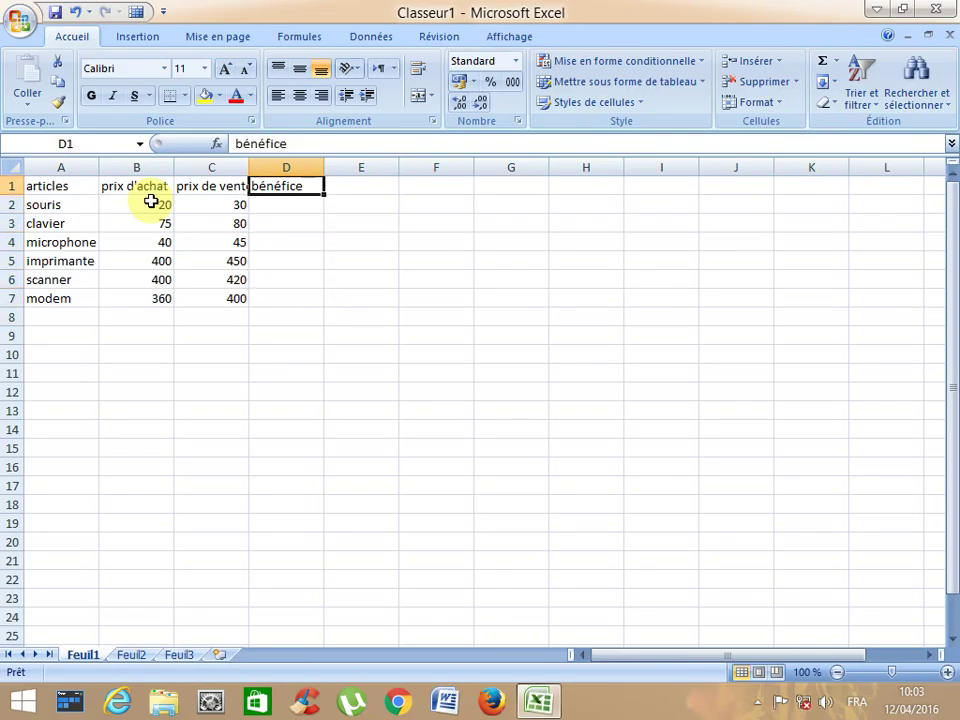
Fit the width of column C to its "prix de vente" header.
key("Down")
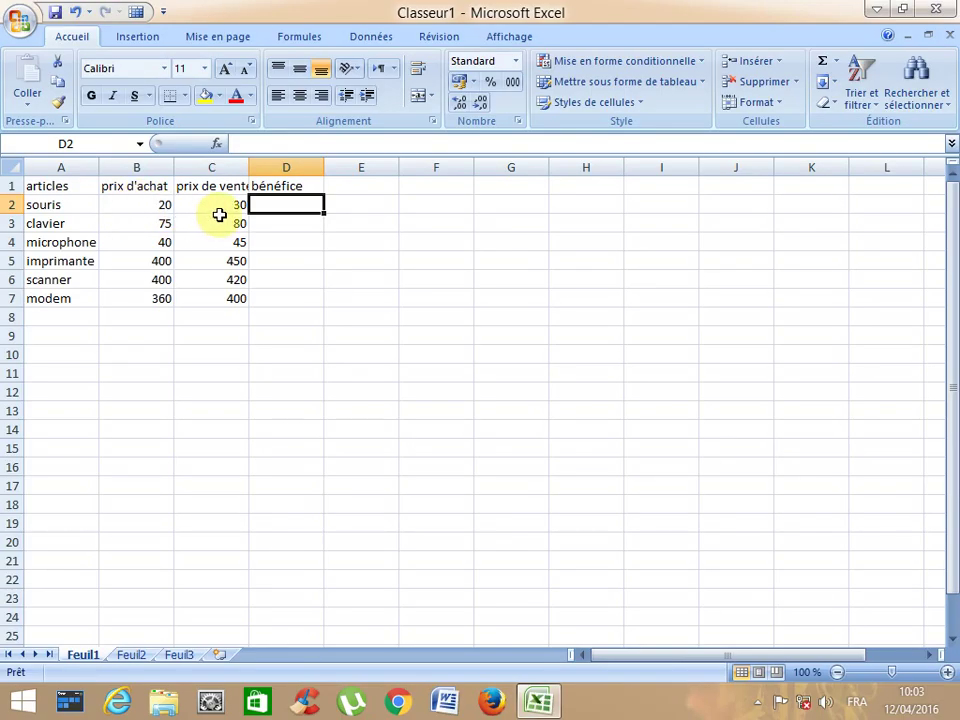
double_click(248, 167)
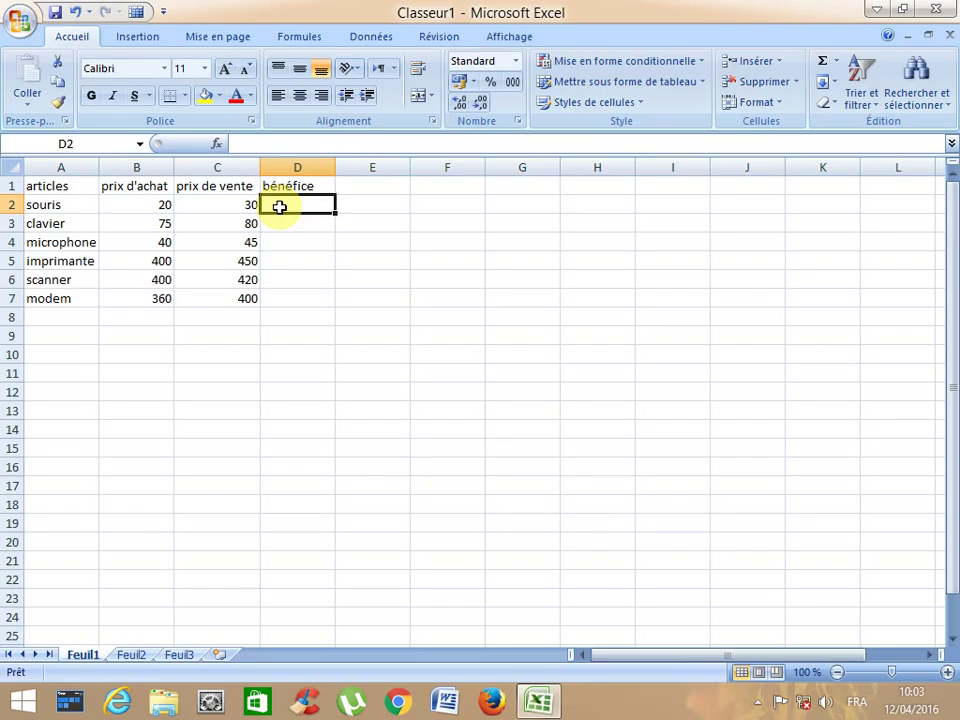
Calculate the souris profit in D2 with the formula =C2-B2 and fill it down to D7.
type("=")
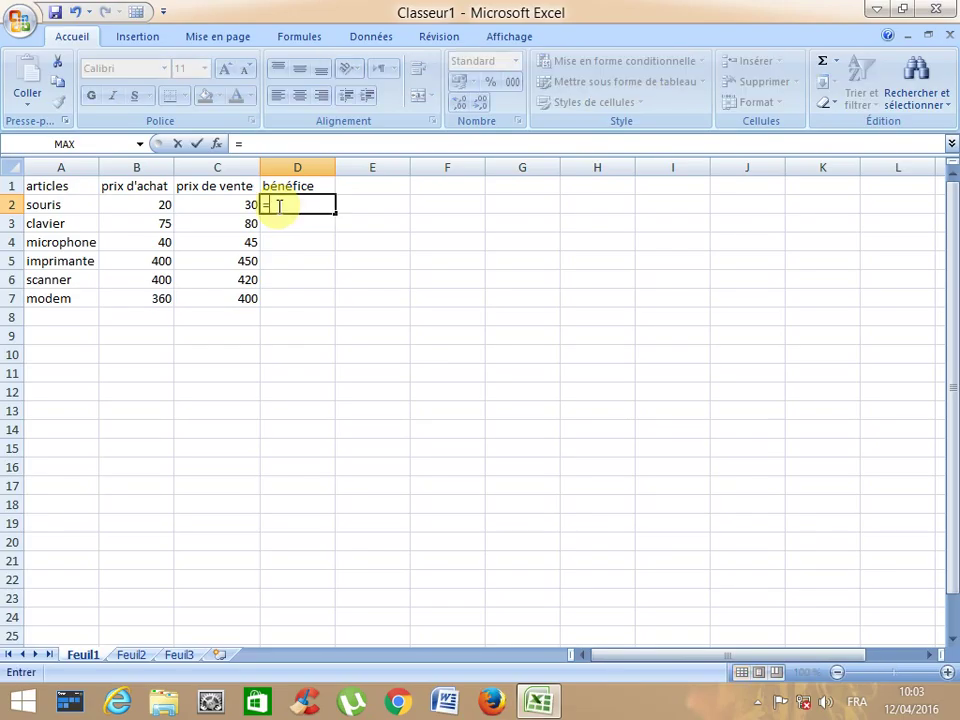
left_click(210, 204)
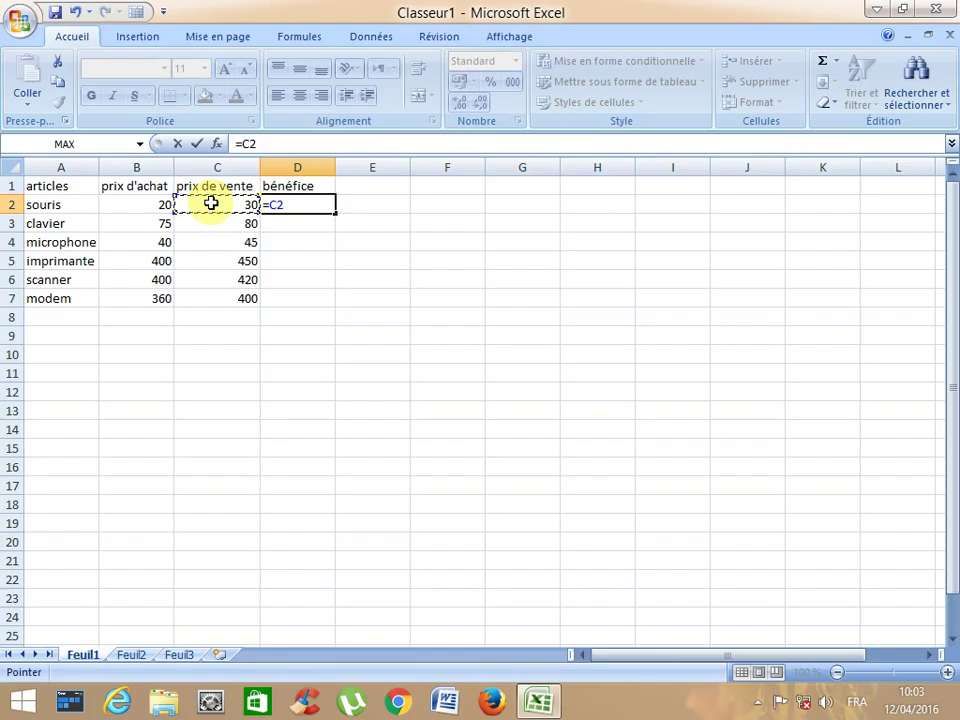
type("-")
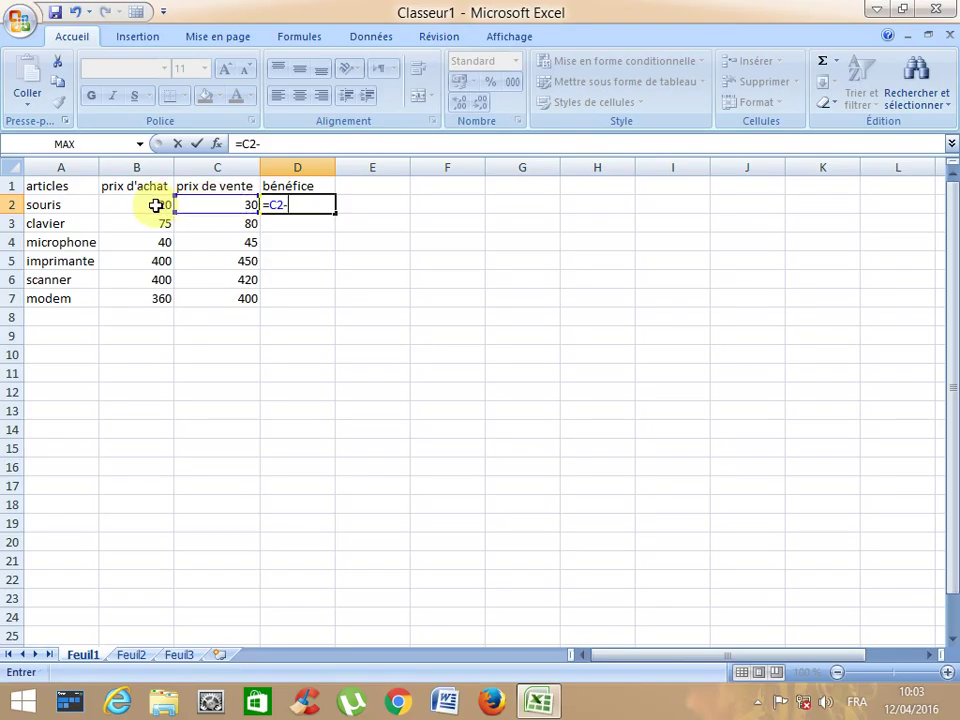
left_click(156, 205)
key("Return")
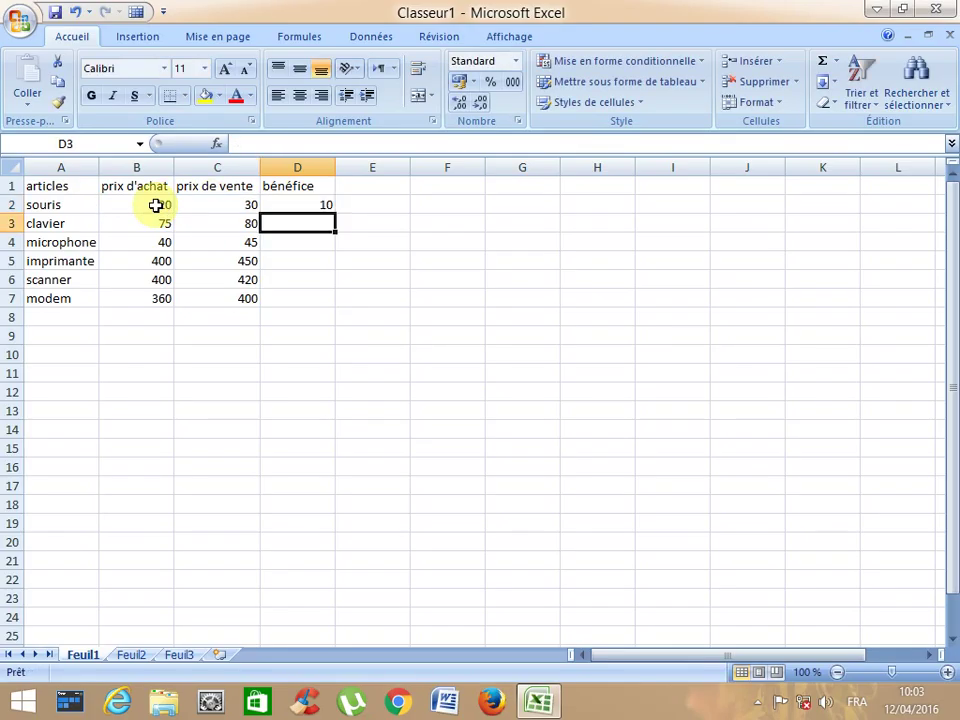
left_click(305, 205)
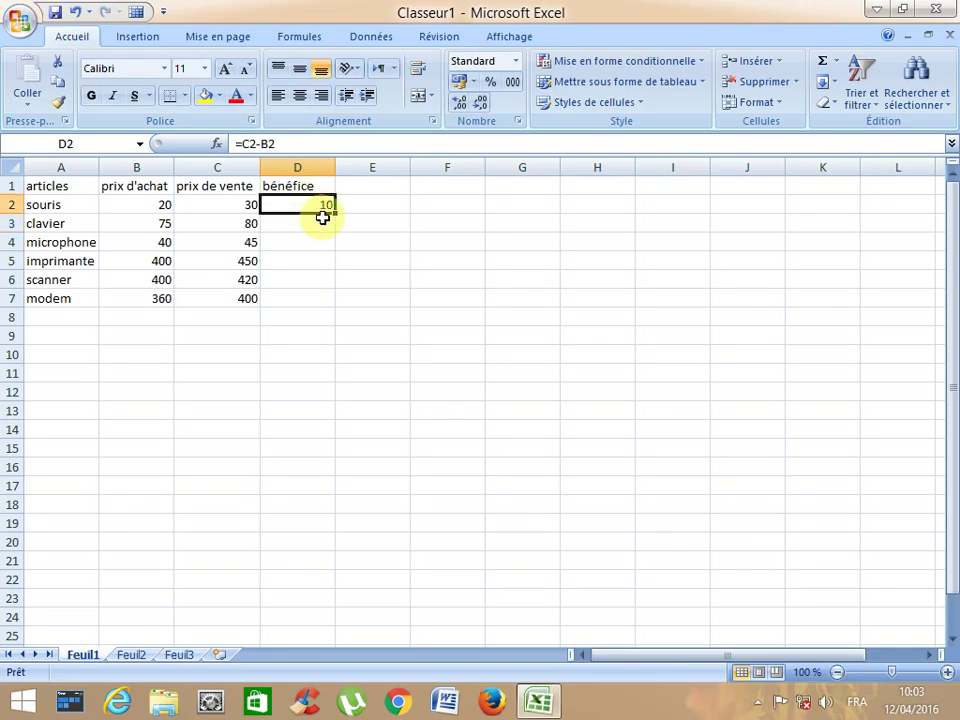
left_click_drag(336, 217, 328, 303)
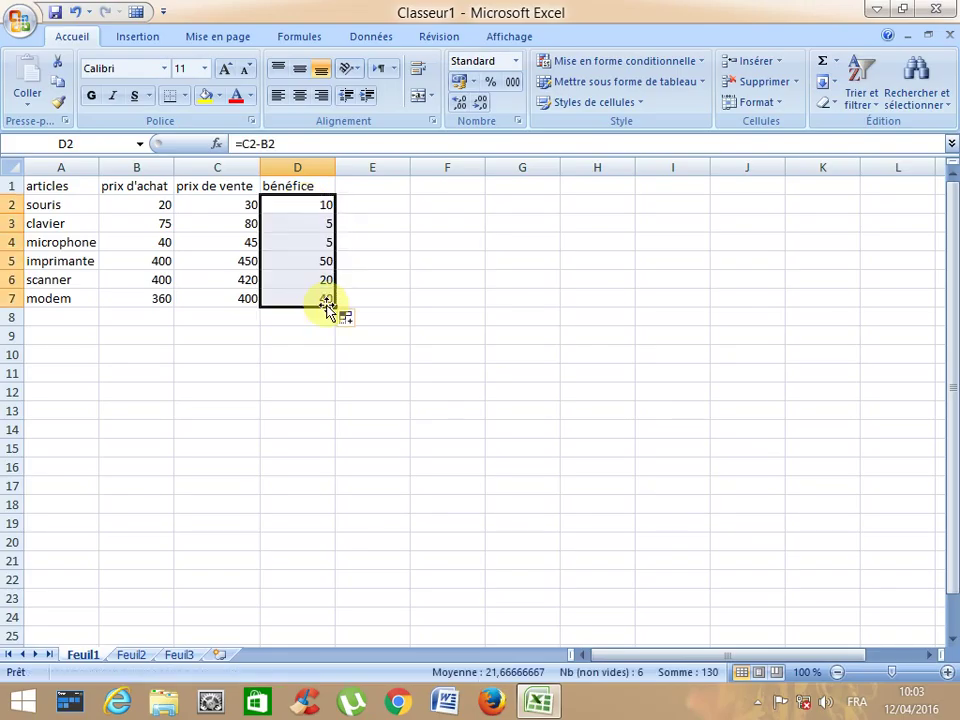
Enter the label "total benefice" in cell C8 under the selling prices.
left_click(199, 320)
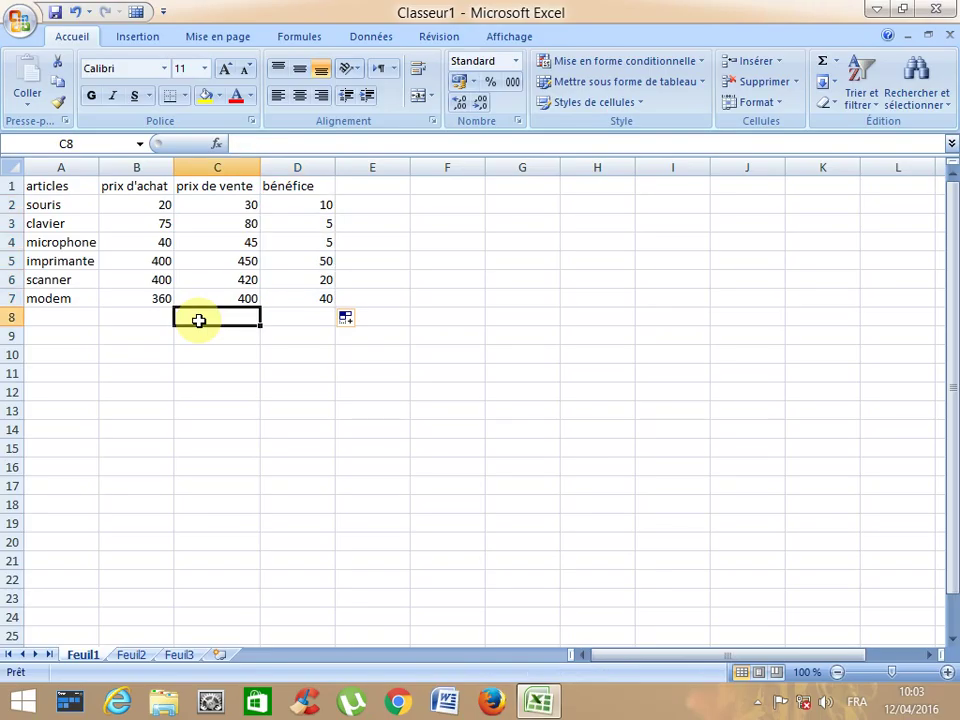
type("t")
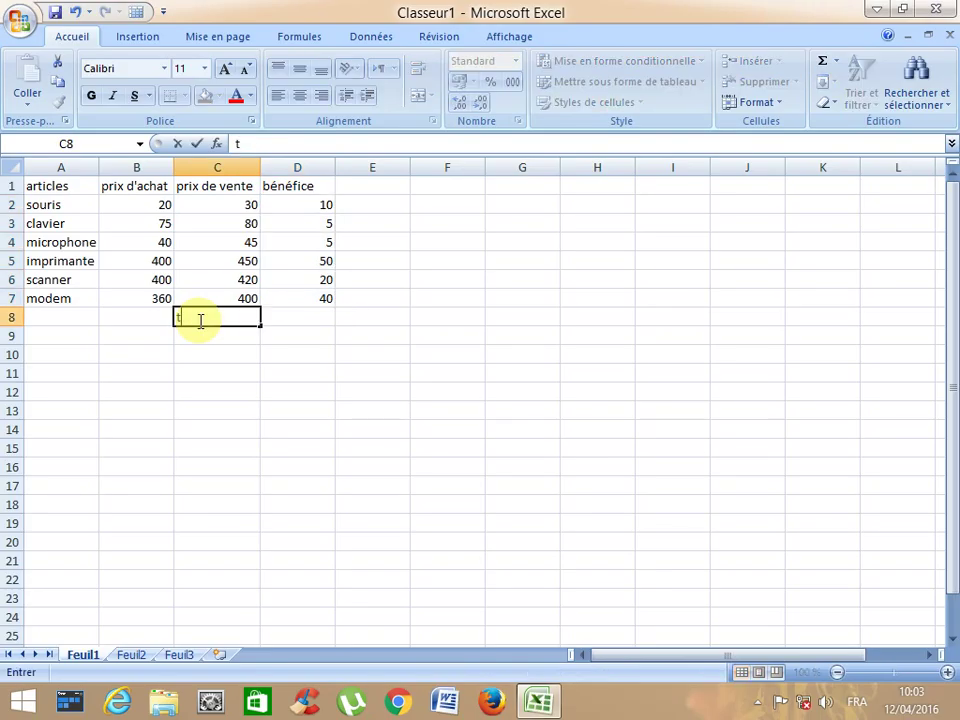
type("otal b&")
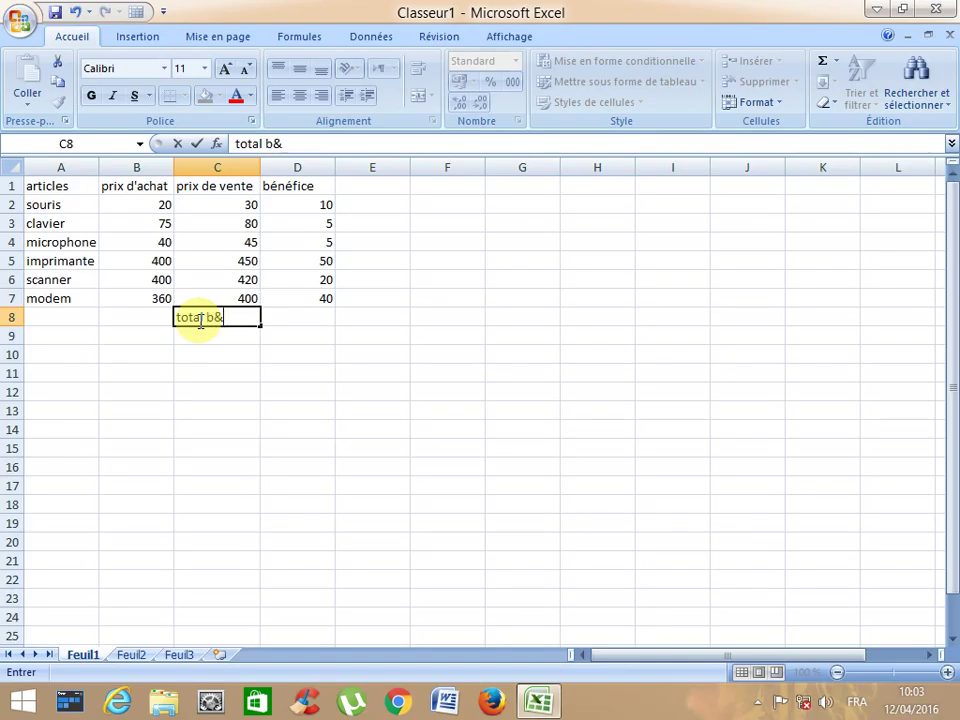
key("BackSpace")
type("\"n\"")
key("BackSpace")
key("BackSpace")
key("BackSpace")
key("BackSpace")
key("BackSpace")
type("b\"")
key("BackSpace")
type("enefice")
key("Return")
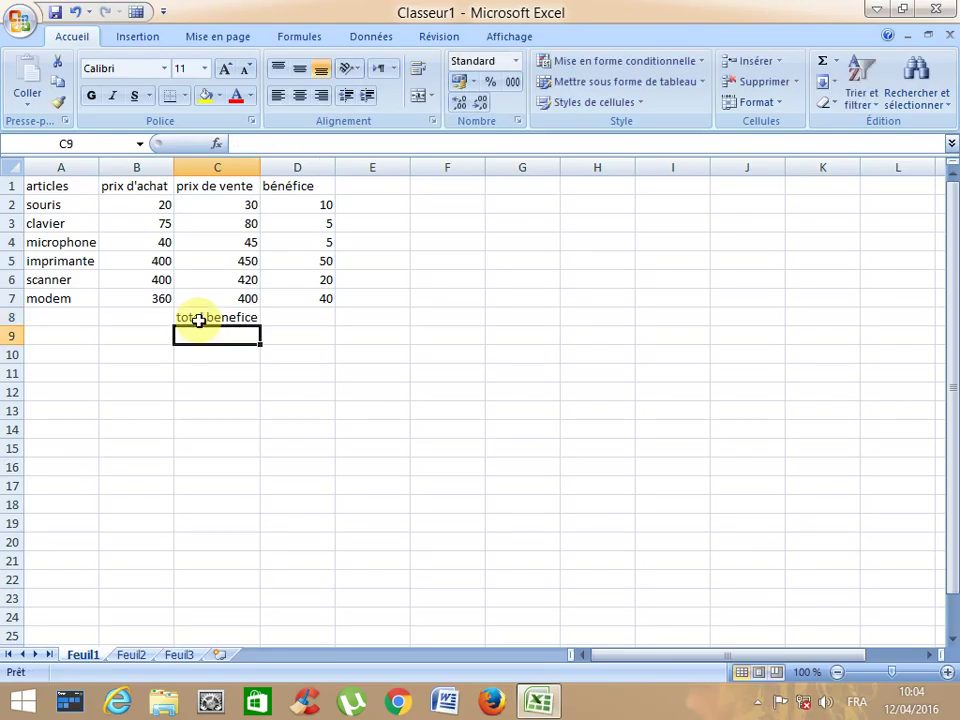
Calculate the total profit in cell D8 with the formula =SOMME(D2:D7).
left_click(196, 318)
key("Right")
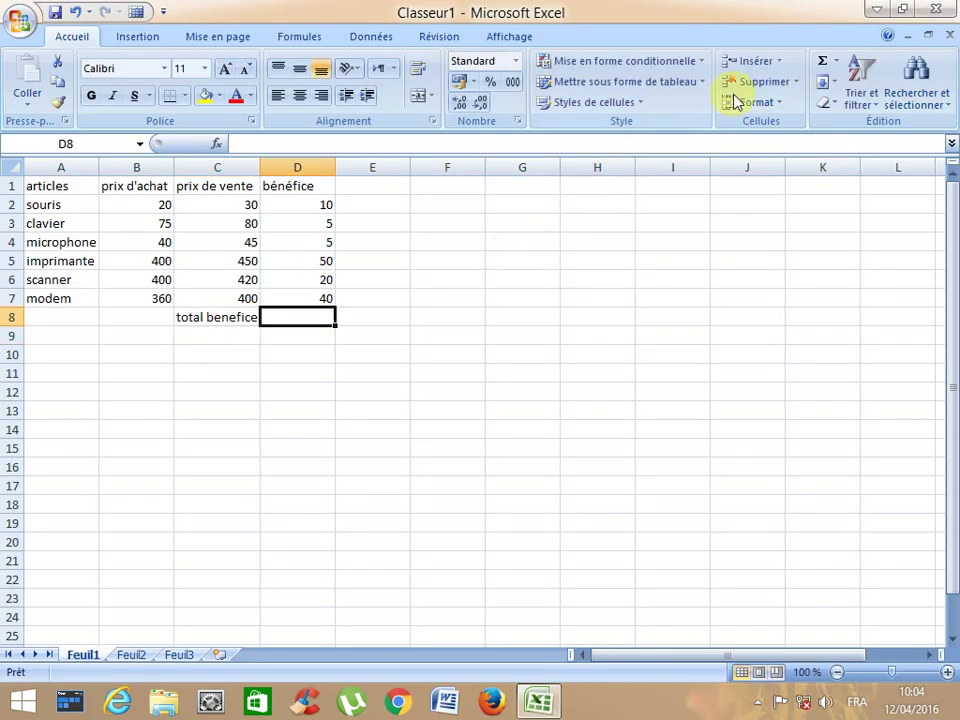
left_click(823, 64)
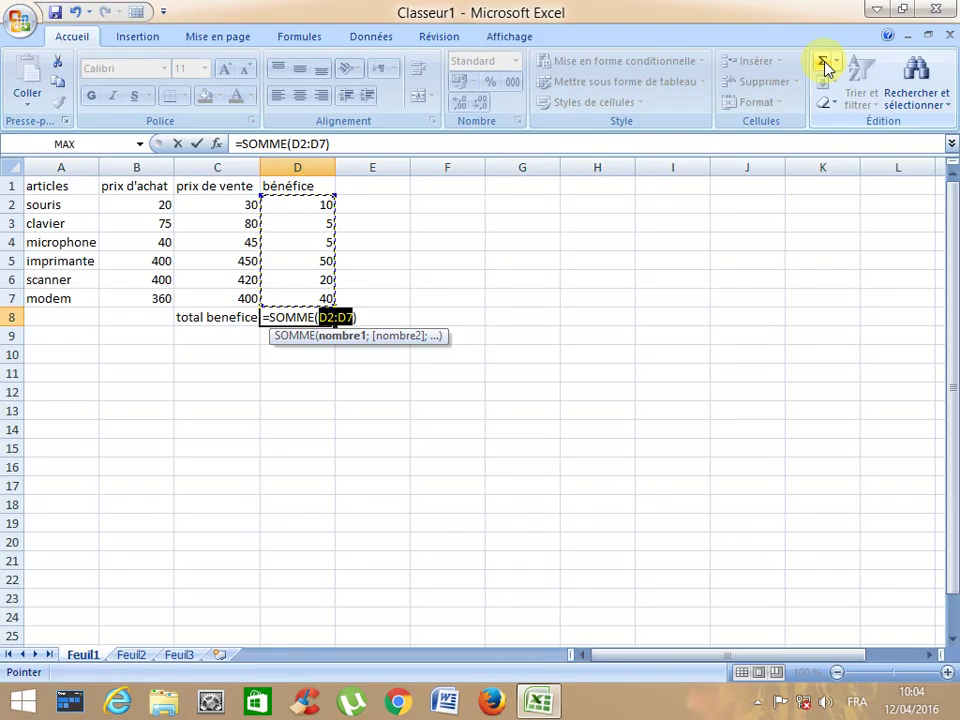
key("Return")
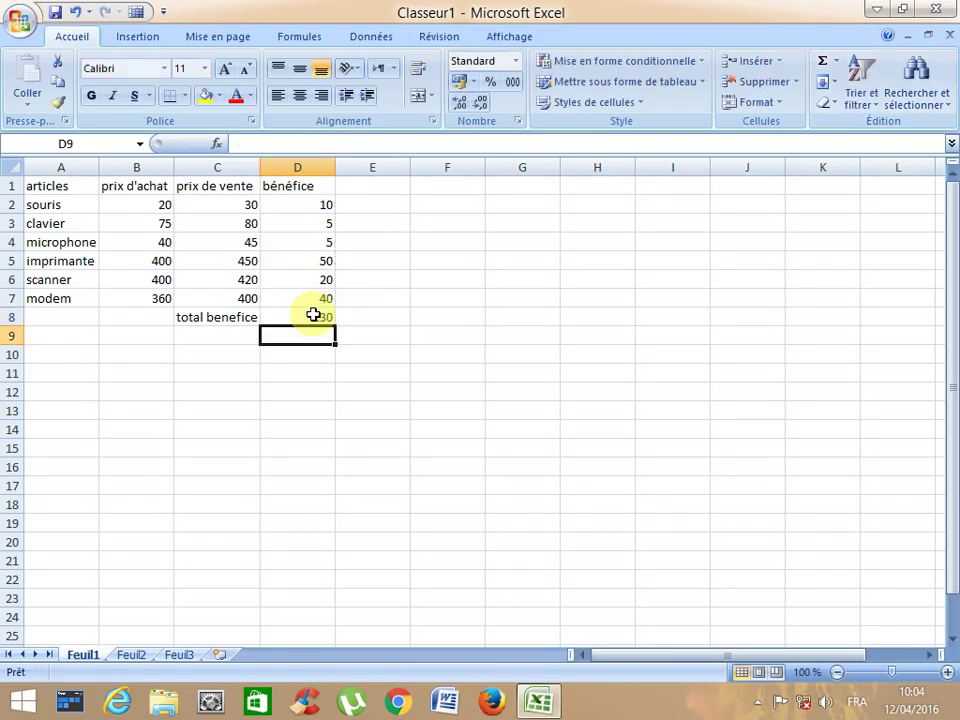
left_click(313, 315)
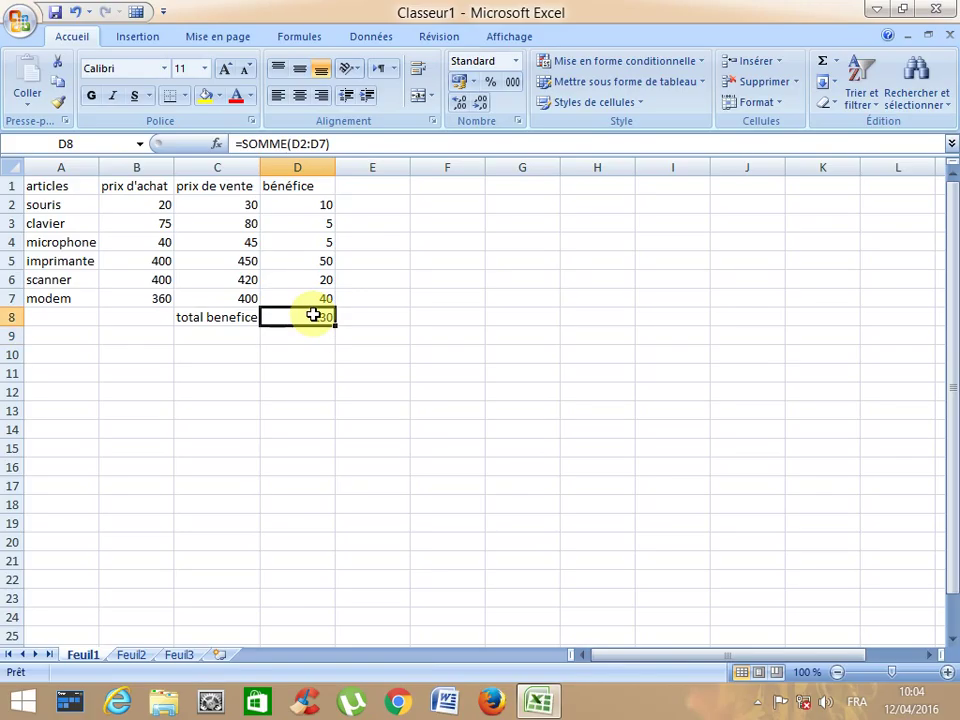
Apply all borders to the table range A1:D8 and centre its contents horizontally.
left_click_drag(90, 186, 297, 317)
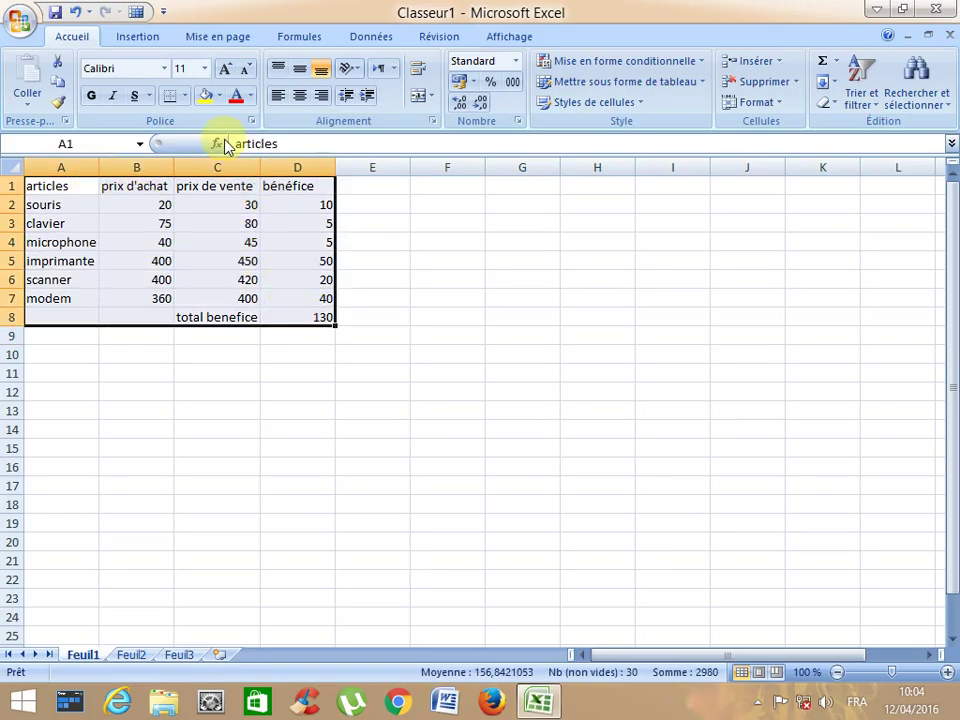
left_click(184, 97)
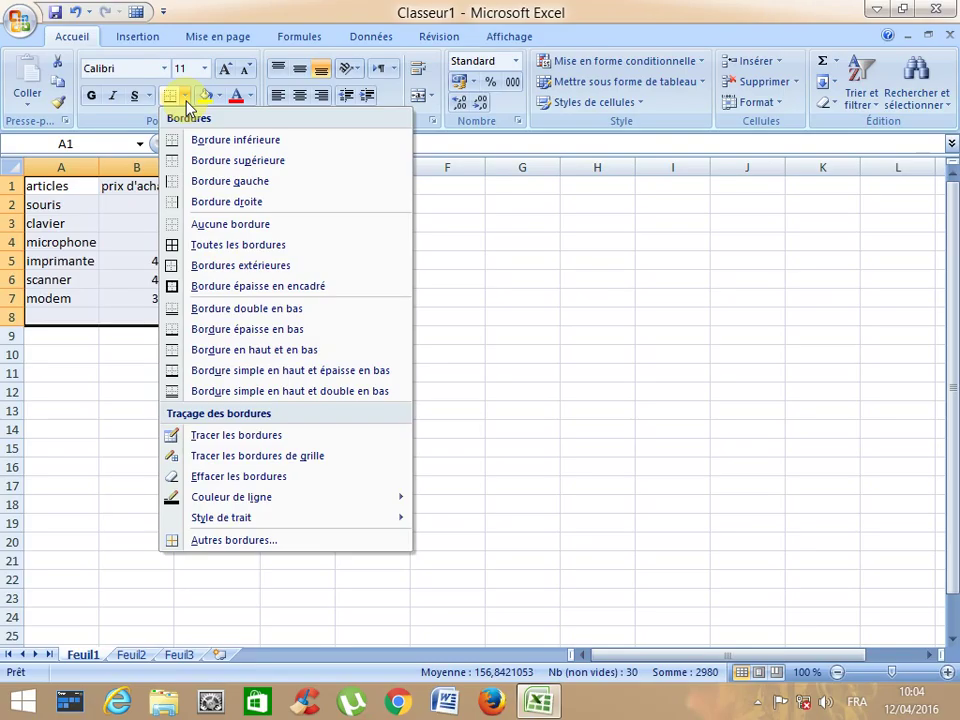
left_click(207, 245)
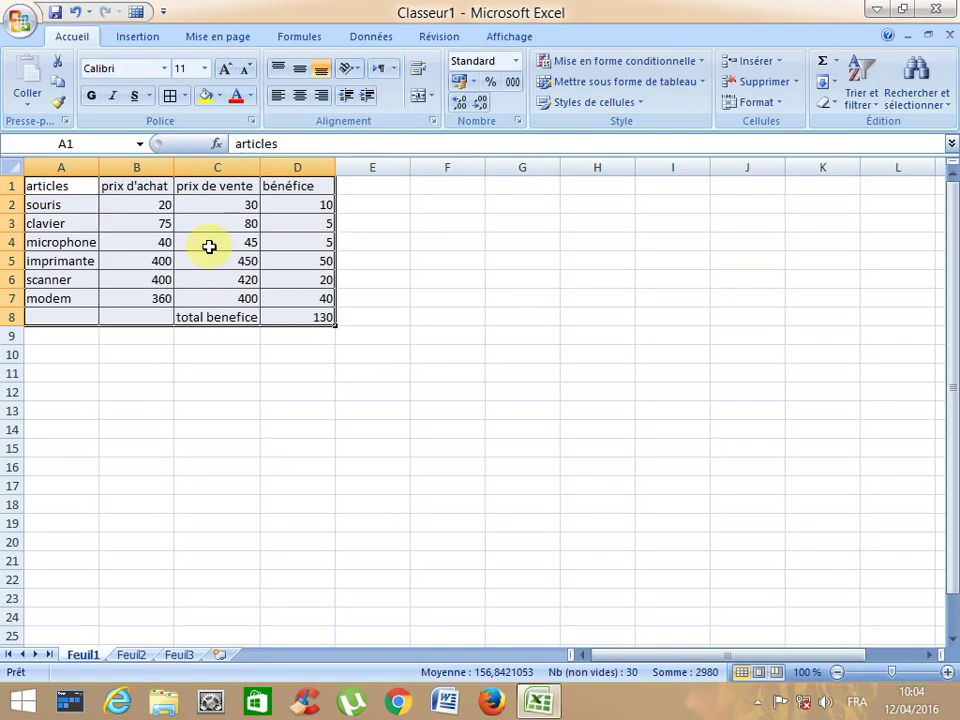
left_click(300, 97)
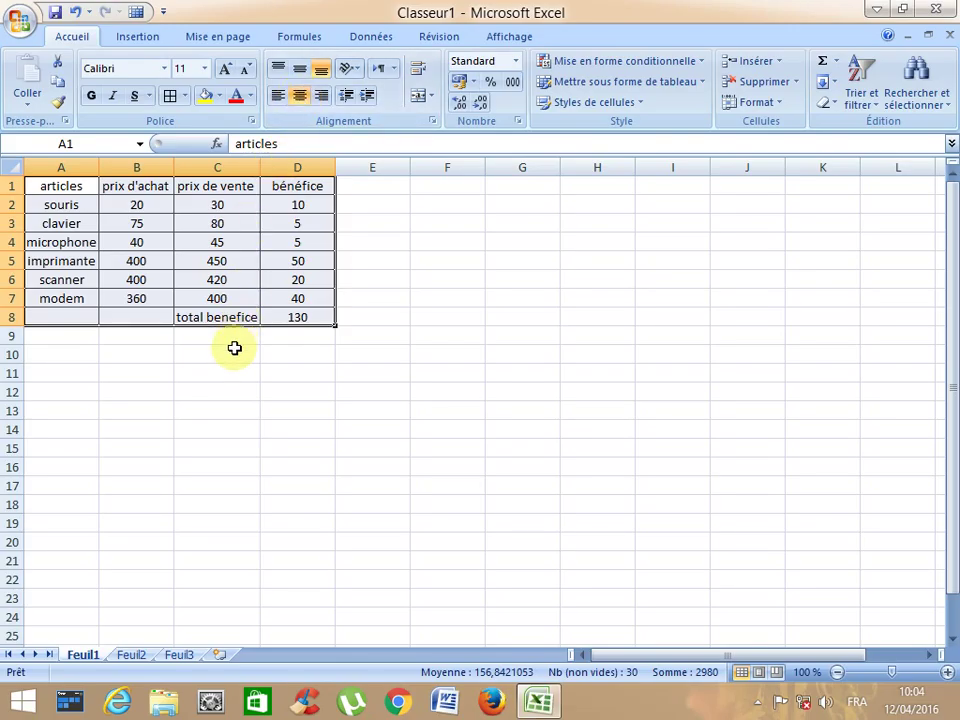
Merge and centre the empty cells A8 to B10 beneath the articles and purchase prices.
left_click(214, 319)
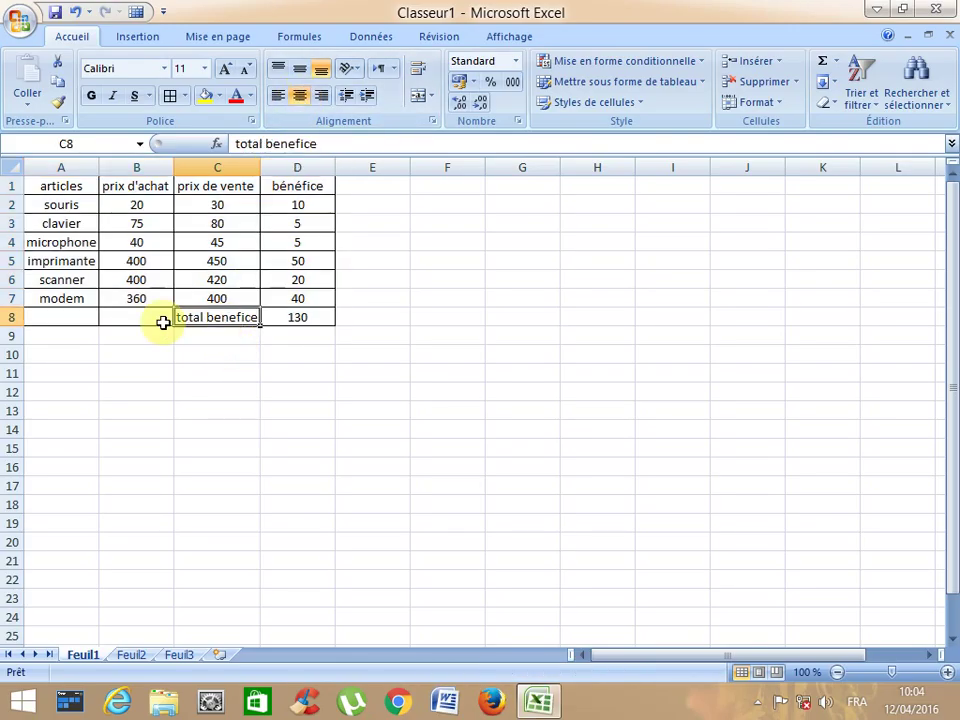
left_click_drag(70, 316, 129, 345)
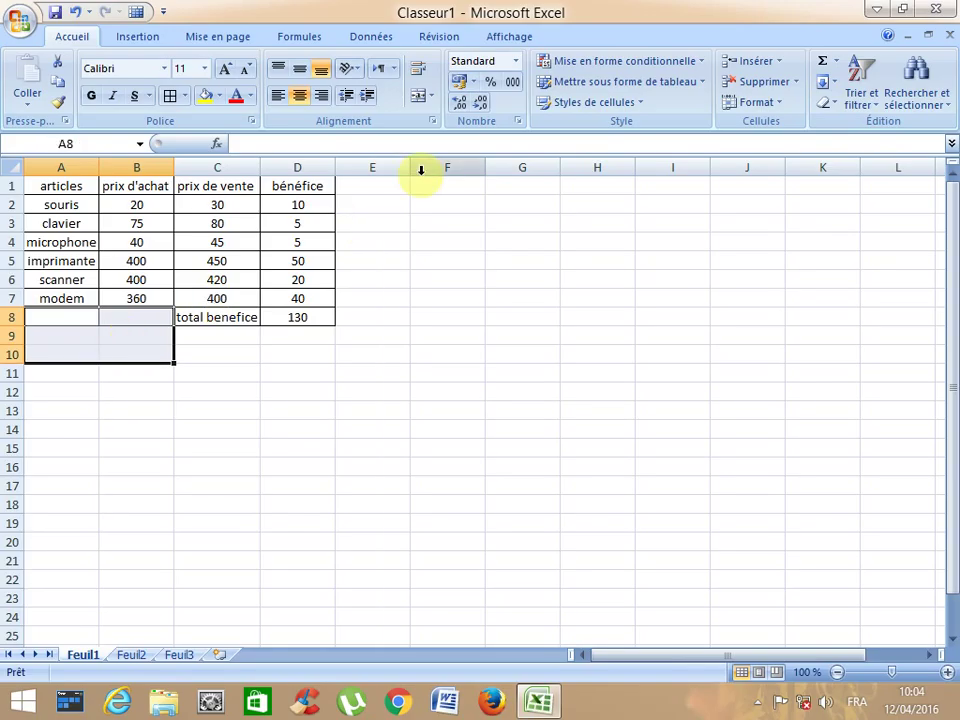
left_click(417, 96)
left_click(381, 333)
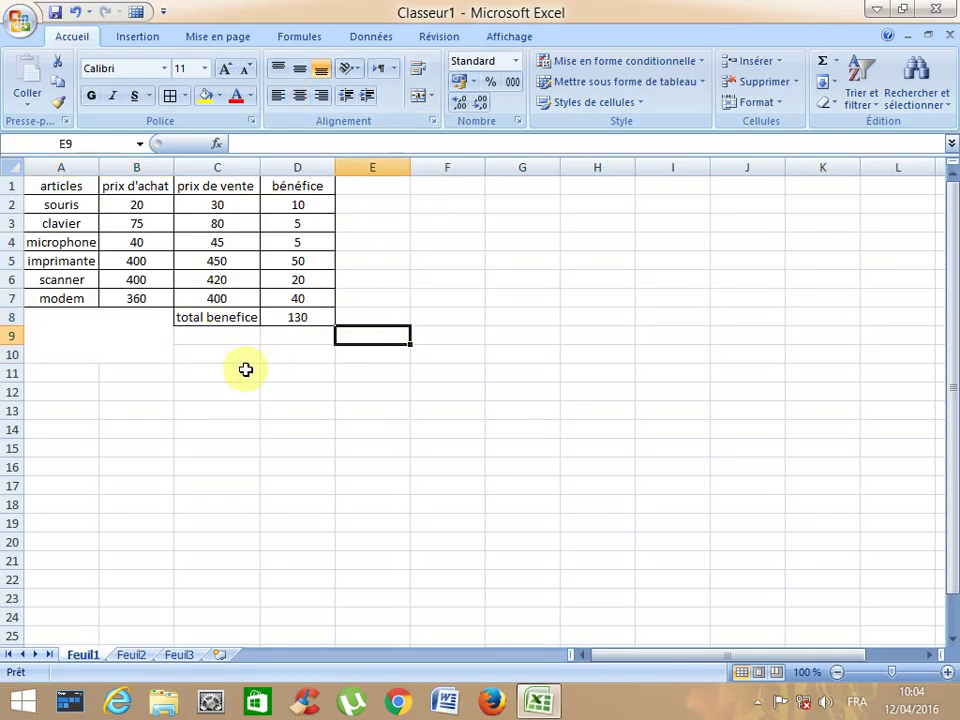
Correct the accents in the cell C8 label so it reads "total bénéfice".
double_click(216, 319)
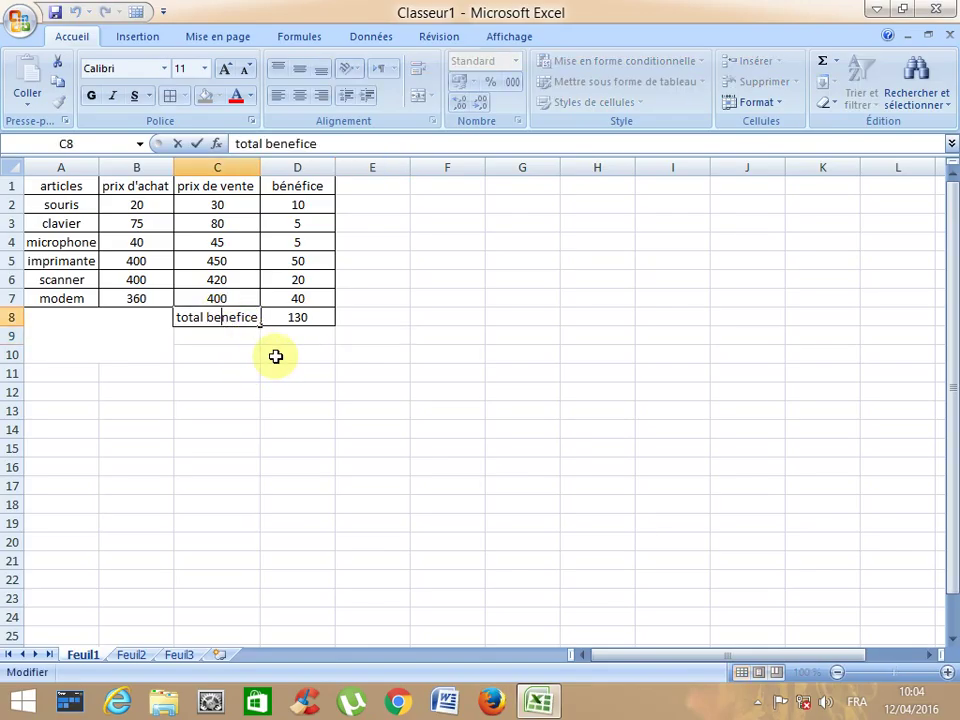
key("BackSpace")
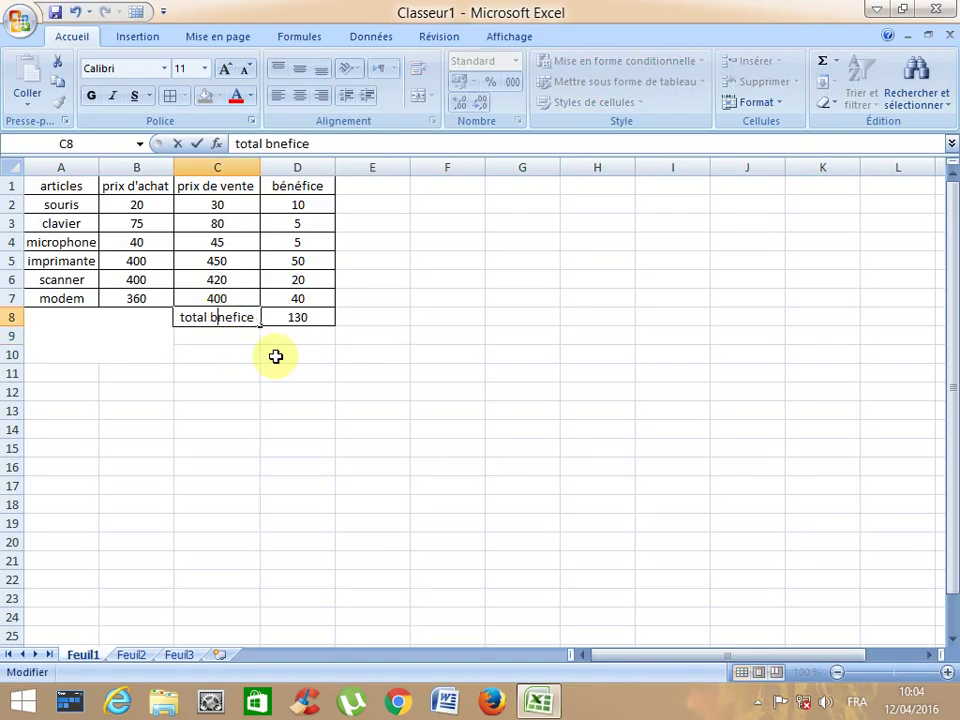
type("é")
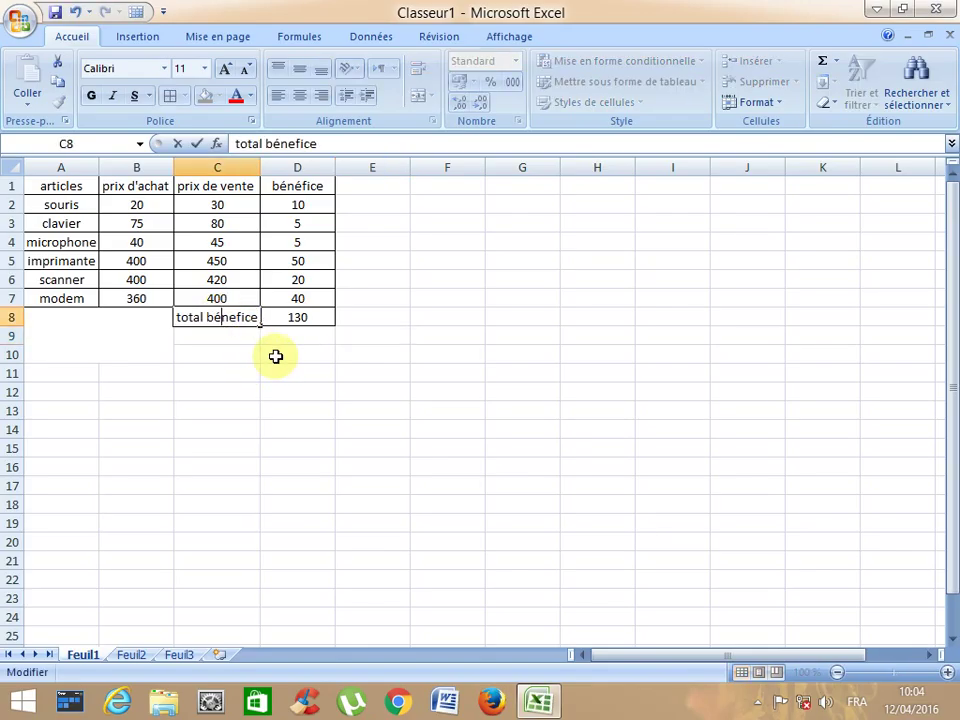
left_click(235, 319)
key("BackSpace")
type("é")
left_click(236, 336)
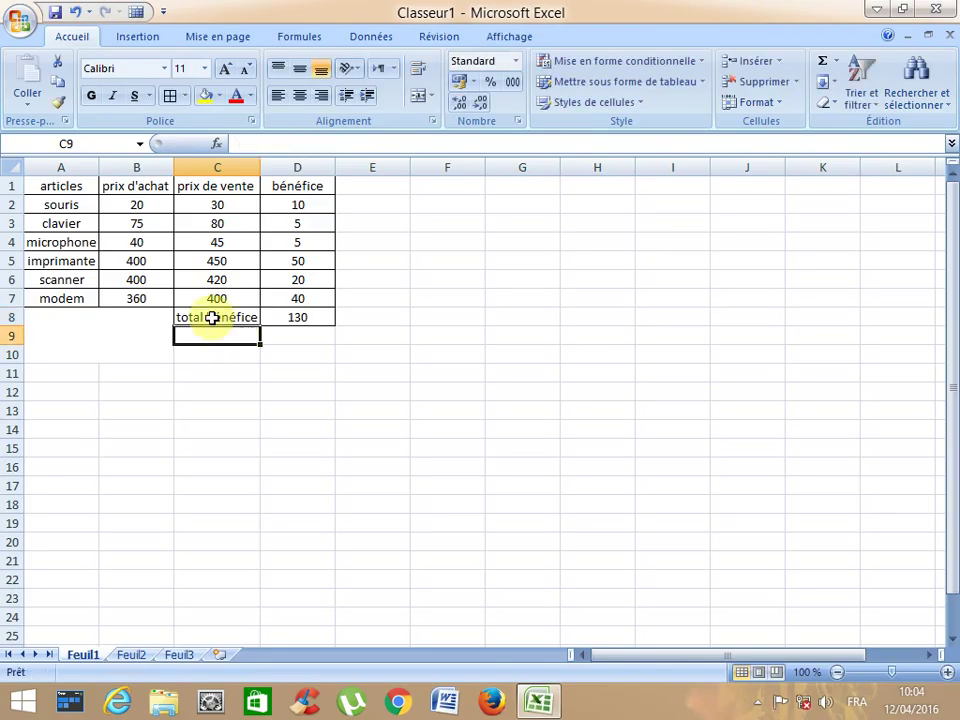
Capitalise the first letter of the label in cell C8 to make it "Total bénéfice".
double_click(228, 326)
key("Home")
key("Delete")
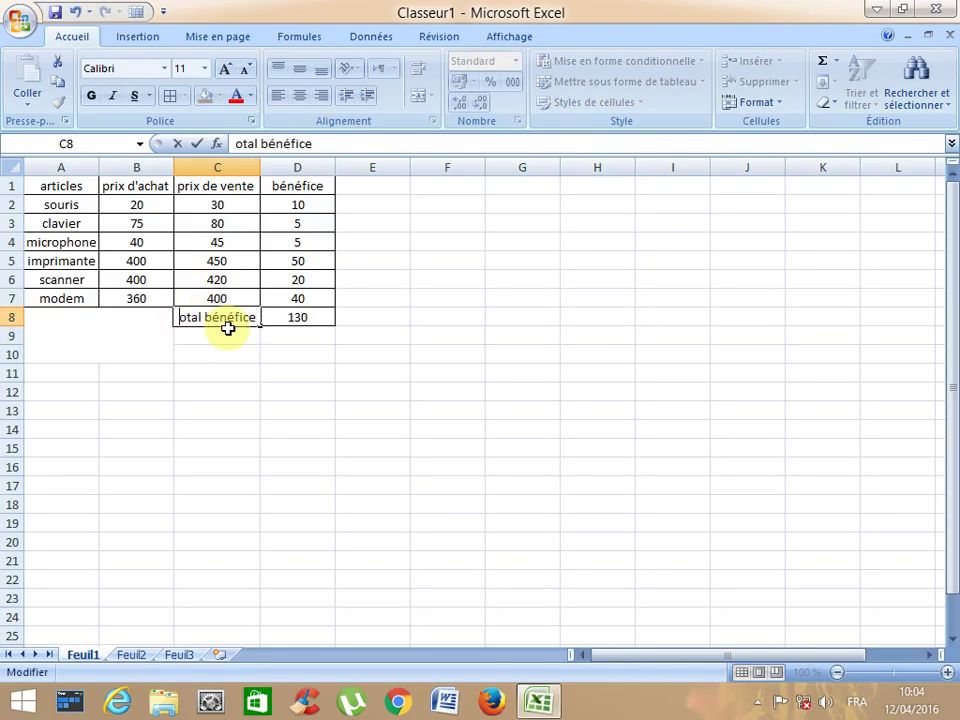
type("T")
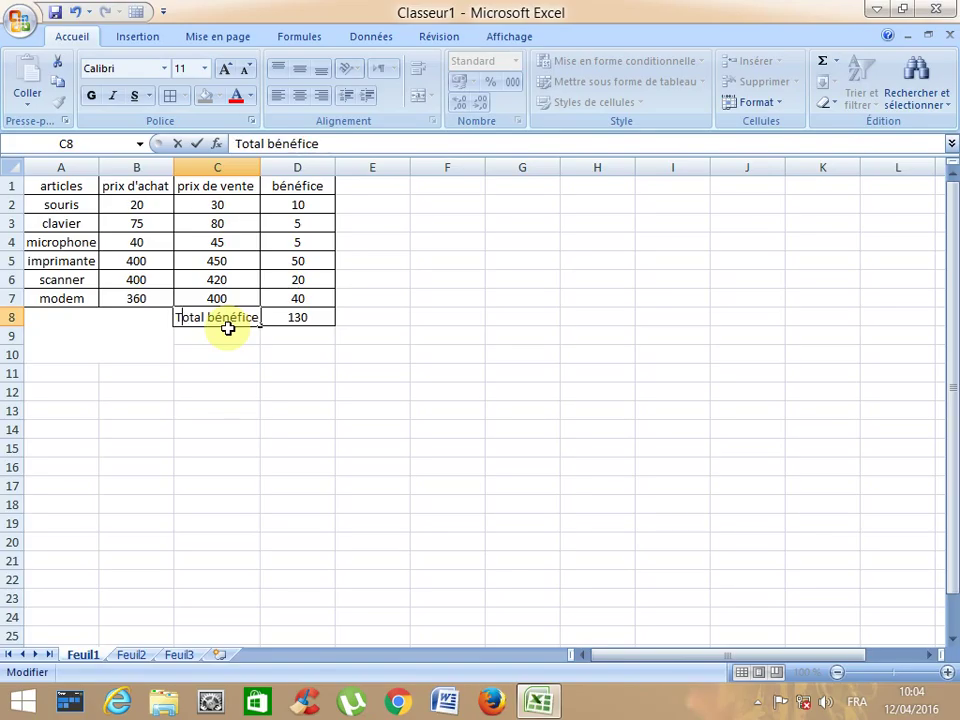
key("Return")
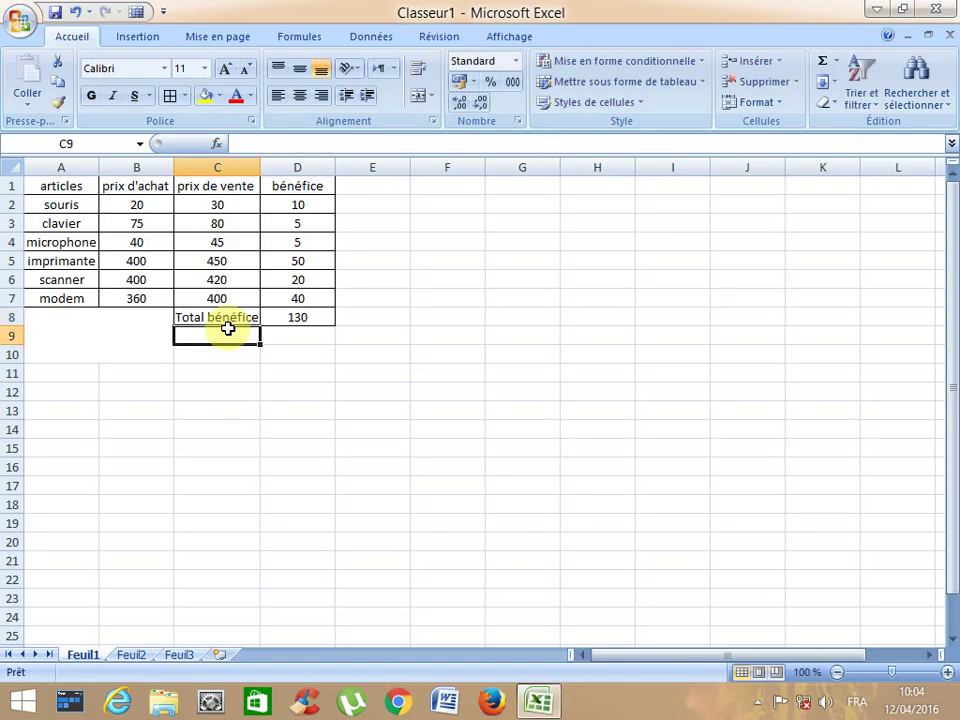
Format the prices and profits in B2:D7 to show two decimal places.
left_click(282, 274)
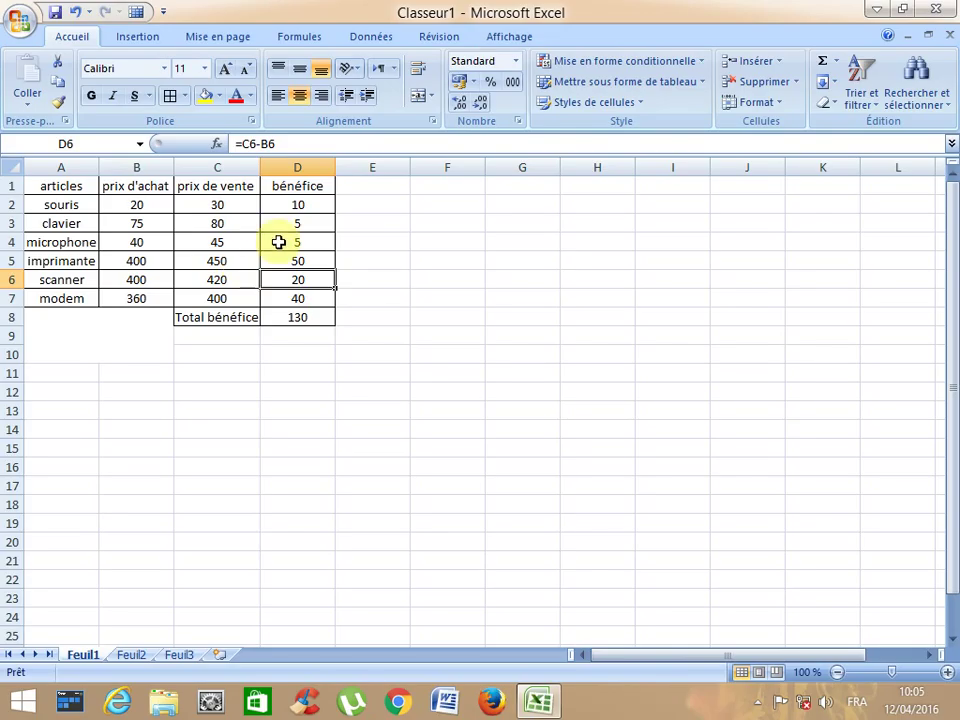
left_click(296, 210)
left_click(294, 237)
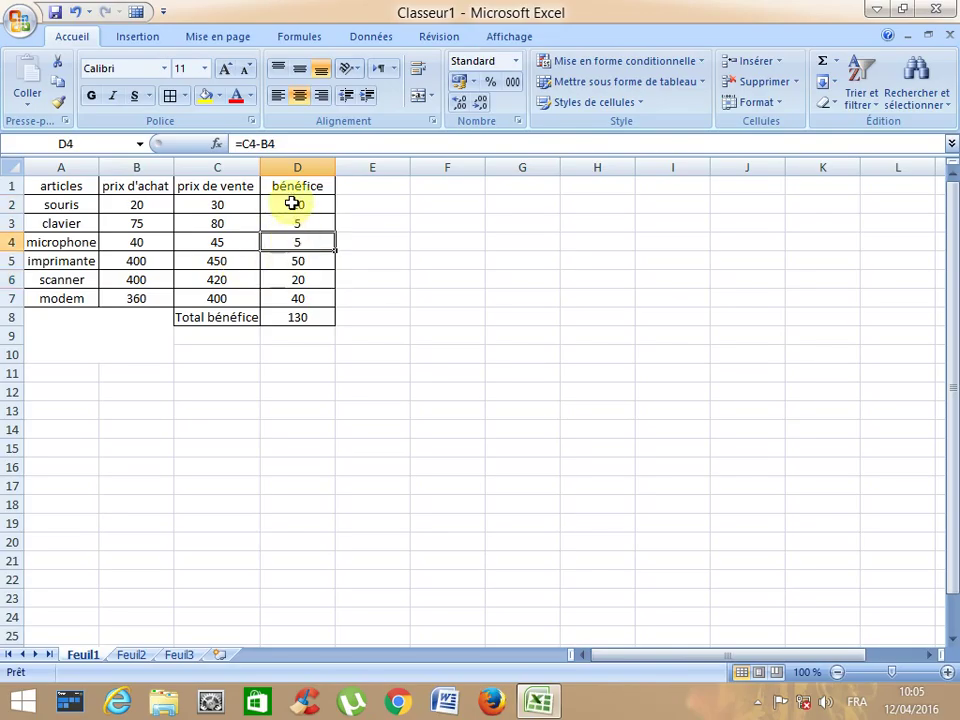
left_click(291, 205)
left_click_drag(150, 206, 286, 294)
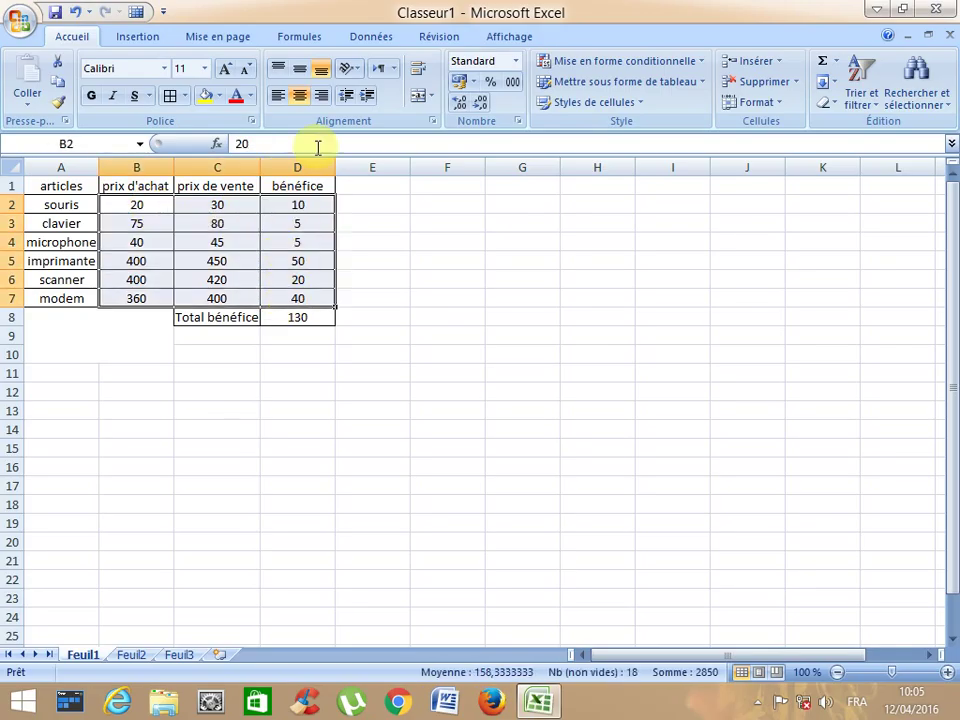
left_click(465, 108)
left_click(465, 108)
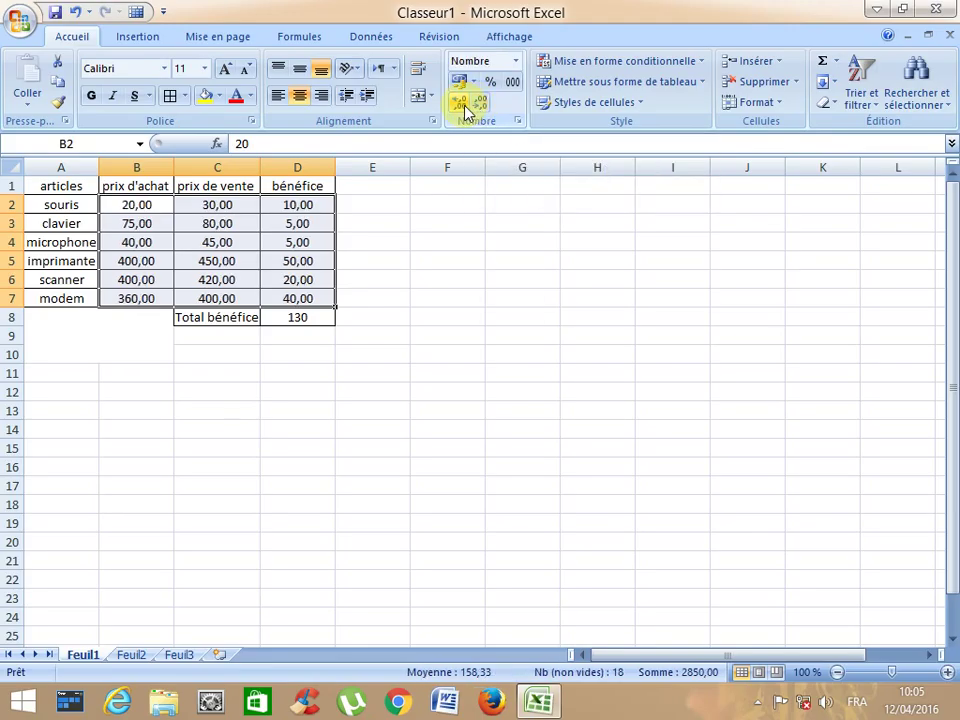
Format the total profit in cell D8 to show two decimal places.
left_click(326, 311)
left_click(465, 105)
left_click(465, 106)
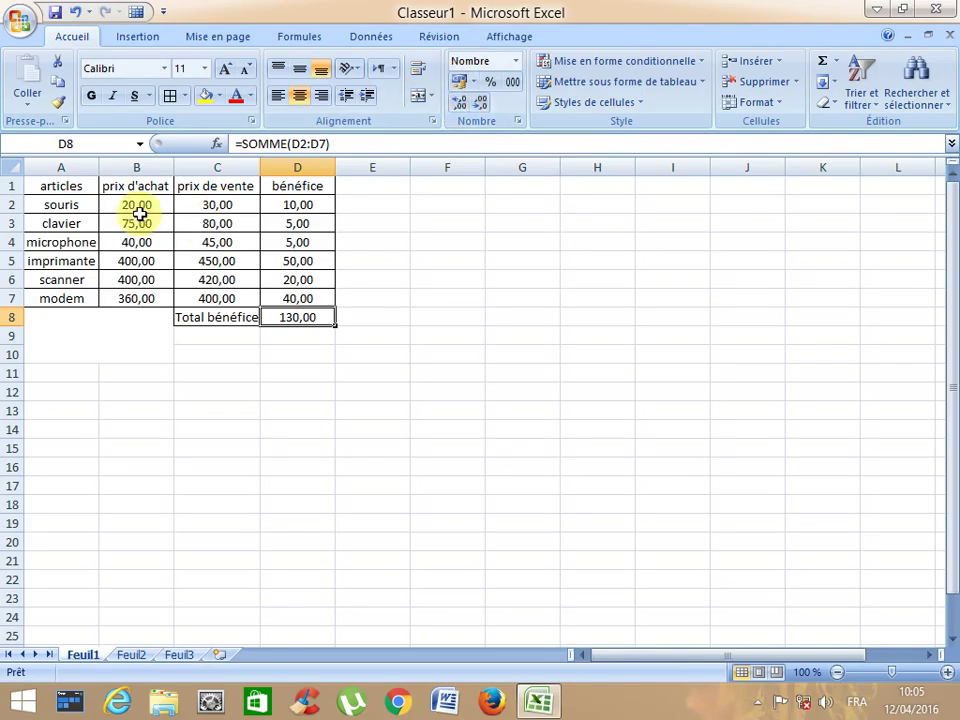
Format the headings in A1:D1 with font size 14, bold and red text.
left_click(72, 188)
left_click_drag(105, 188, 283, 184)
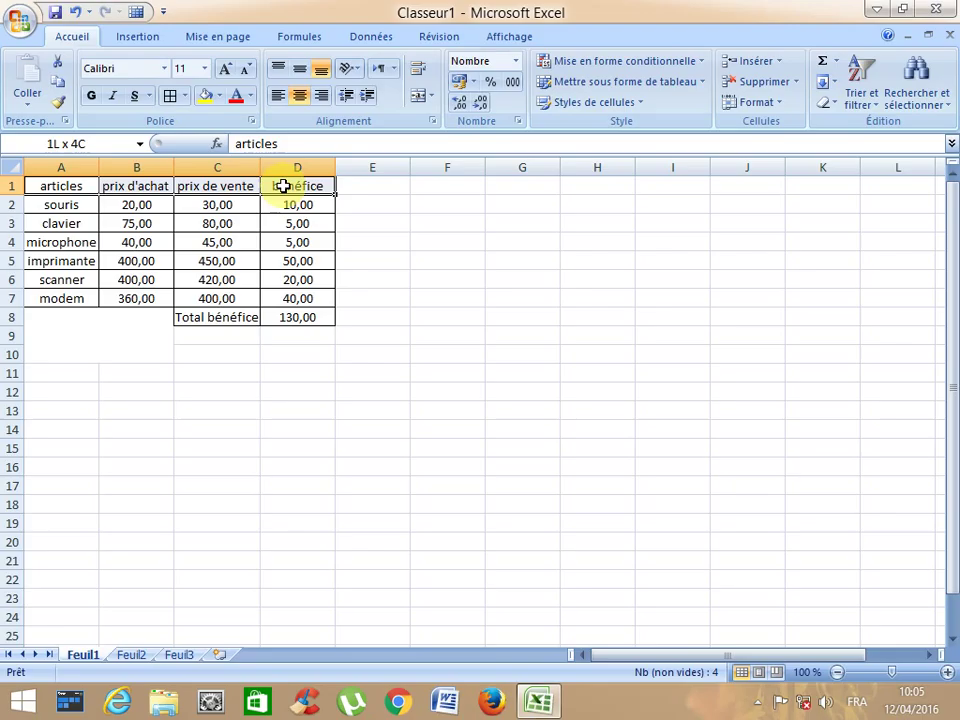
left_click(204, 69)
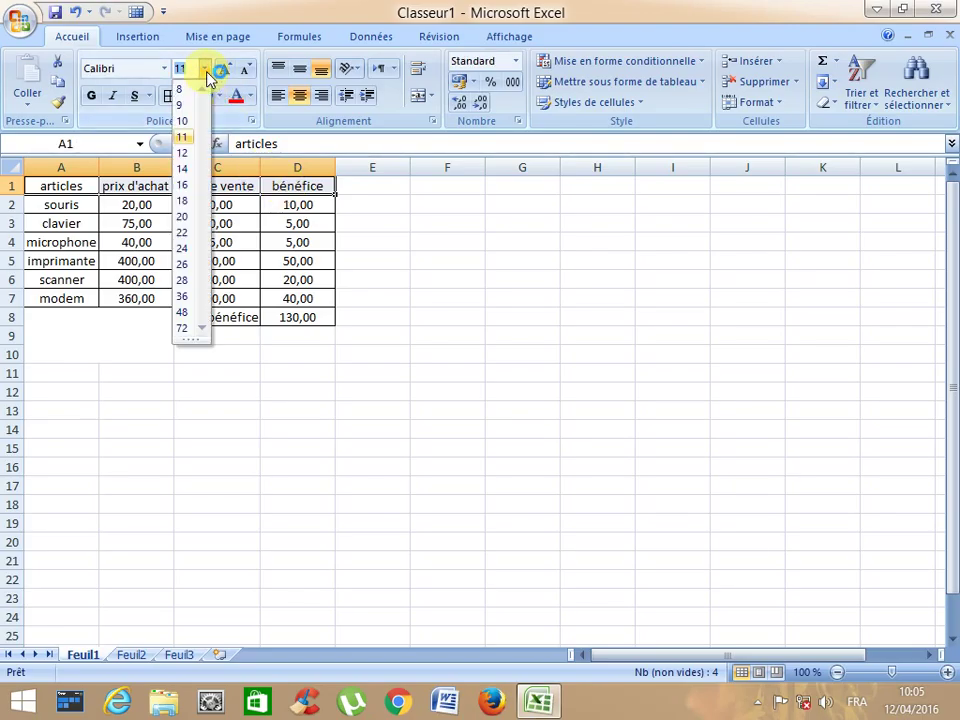
left_click(185, 167)
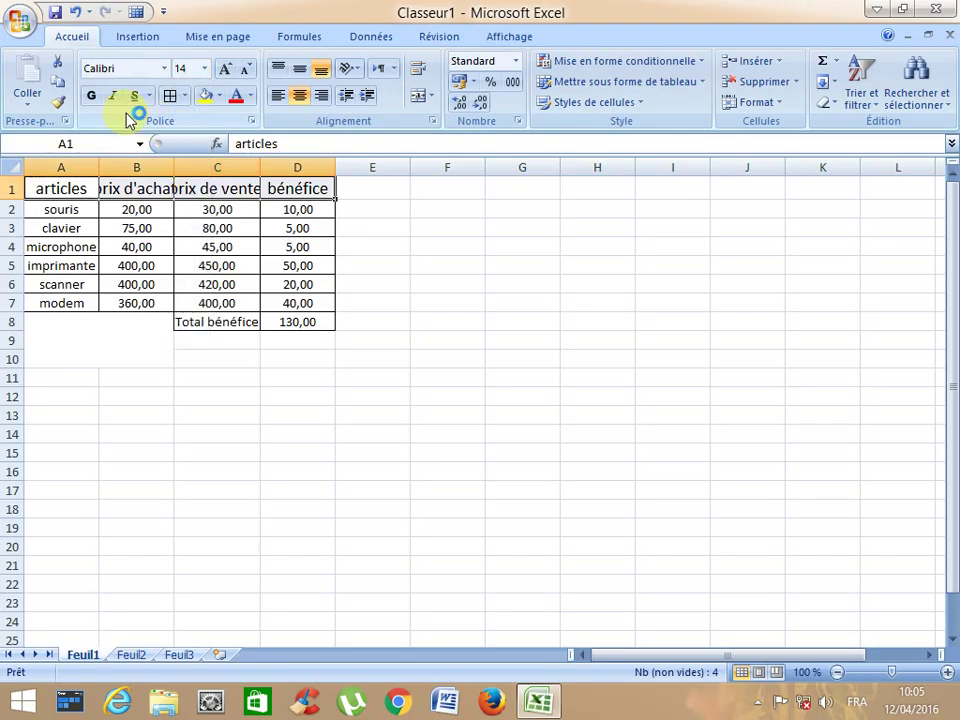
left_click(91, 97)
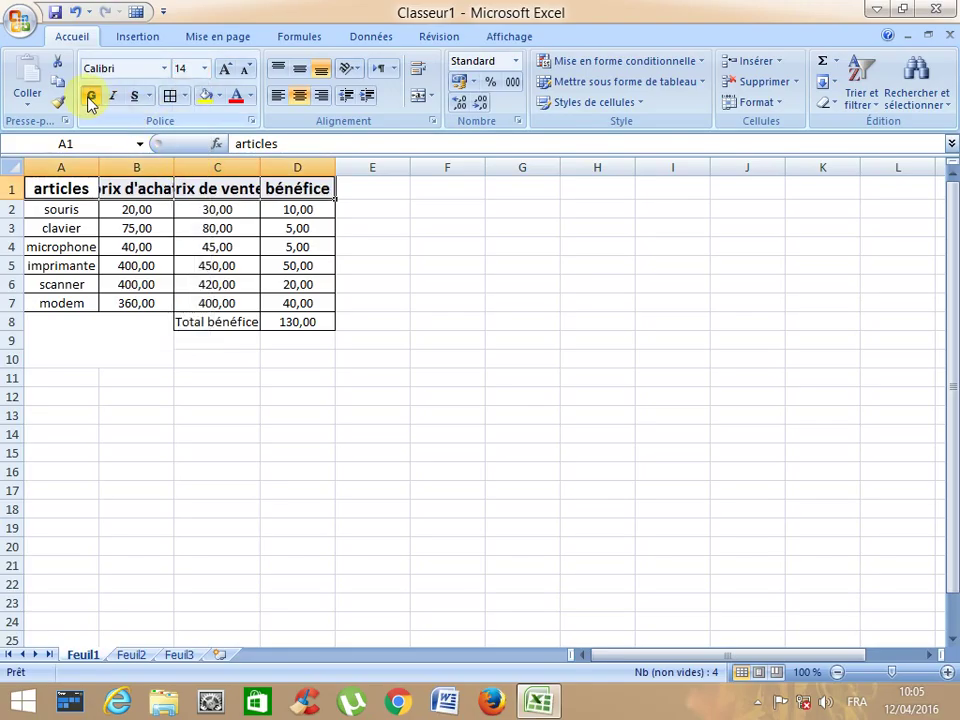
left_click(235, 97)
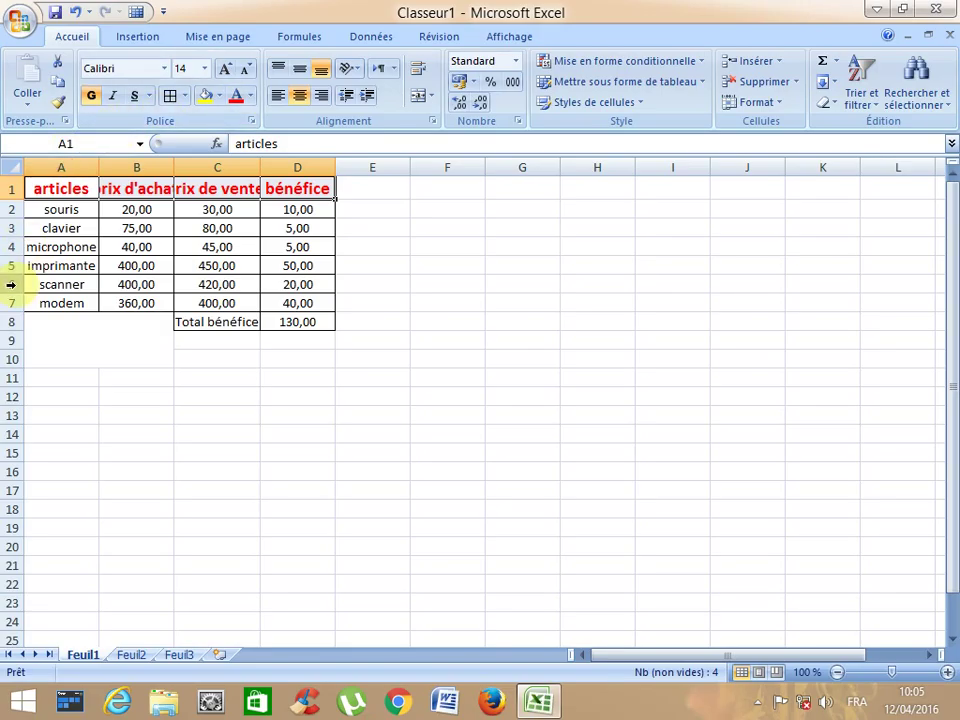
Align the article names in A2:A7 to the left of their cells.
left_click(67, 210)
left_click_drag(67, 210, 51, 302)
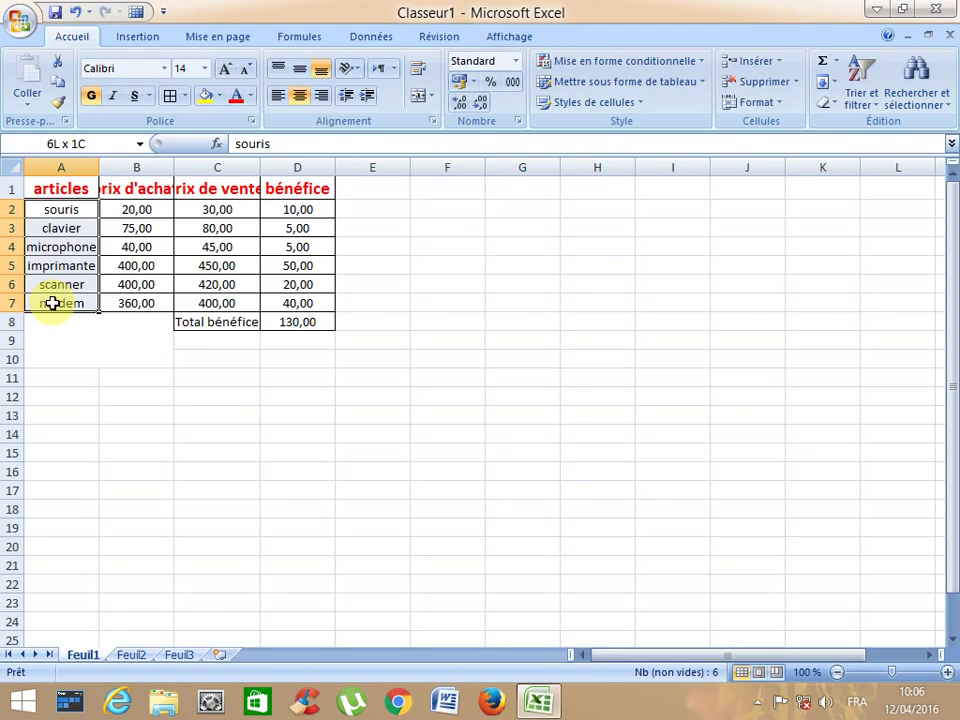
left_click(278, 97)
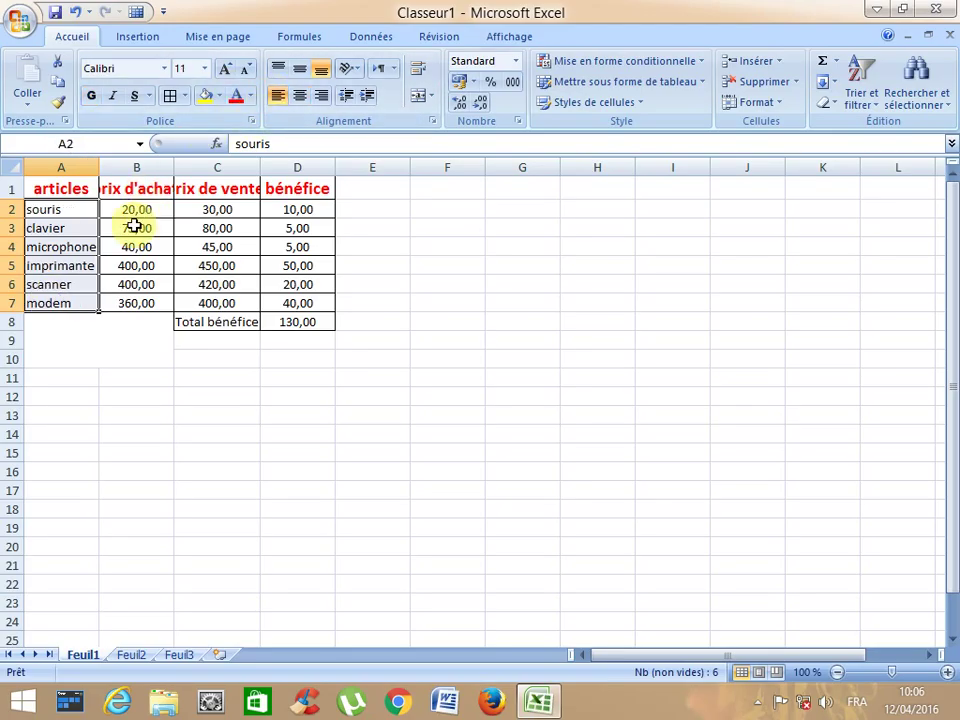
Increase the height of heading row 1 and widen columns A to D, making B, C and D equally wide to fit their headings.
left_click(72, 188)
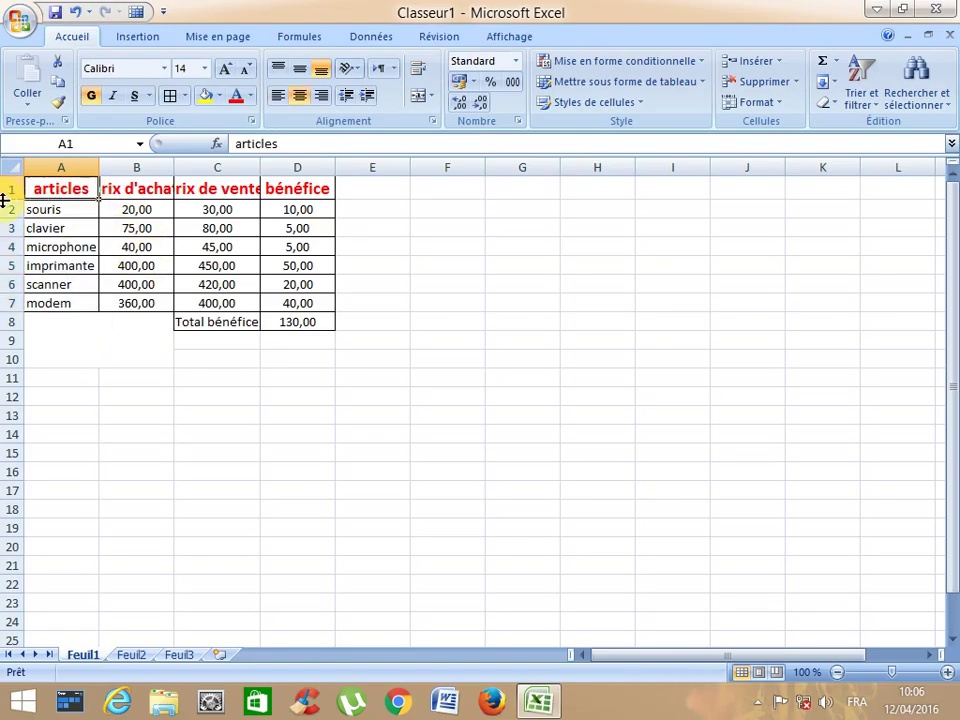
left_click_drag(15, 198, 13, 214)
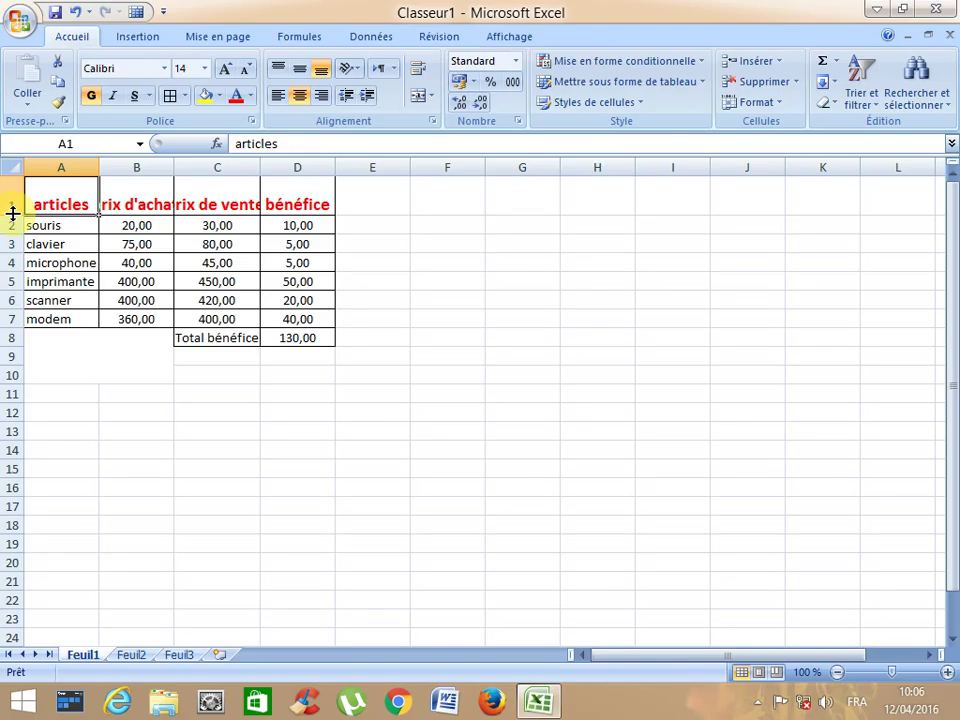
left_click_drag(97, 167, 144, 169)
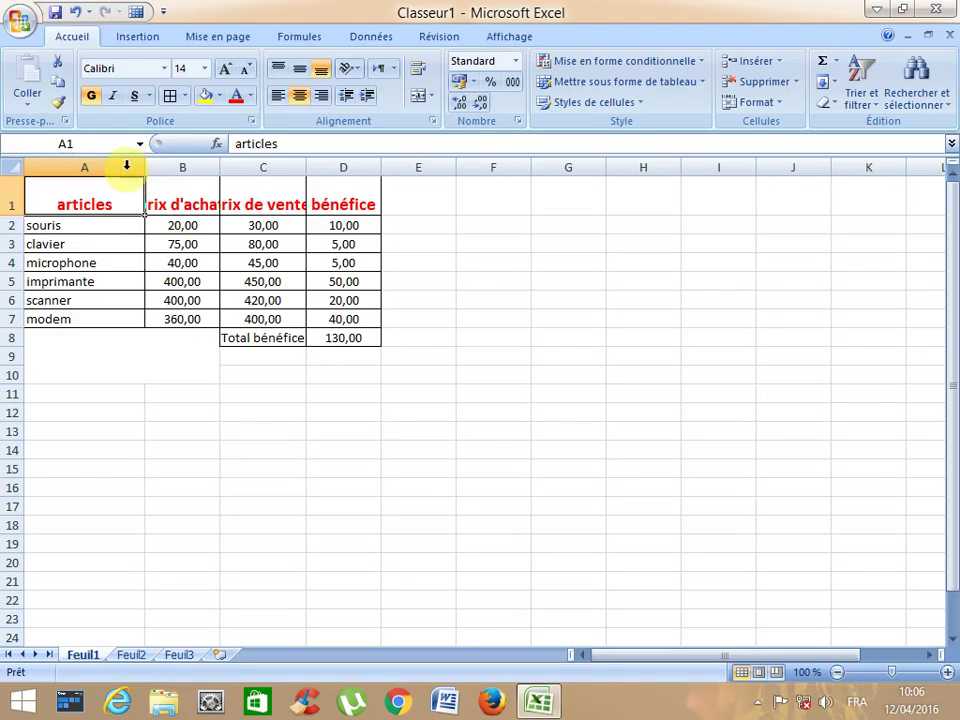
left_click(180, 168)
left_click_drag(180, 168, 333, 167)
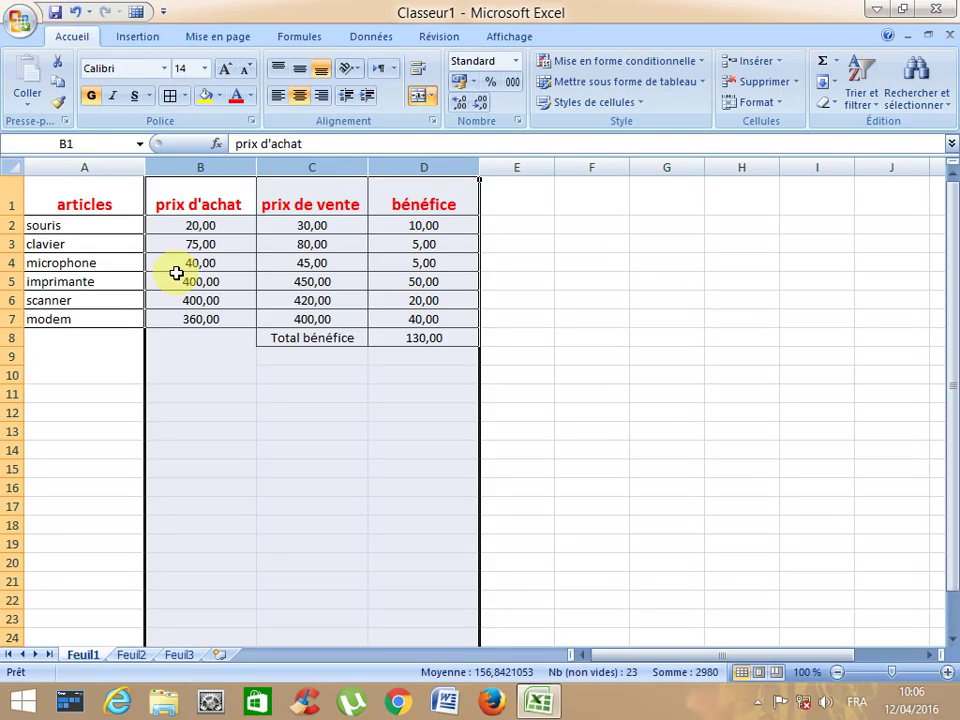
Format the total profit in cell D8 as currency (Monétaire) with the € symbol and two decimals.
left_click(395, 347)
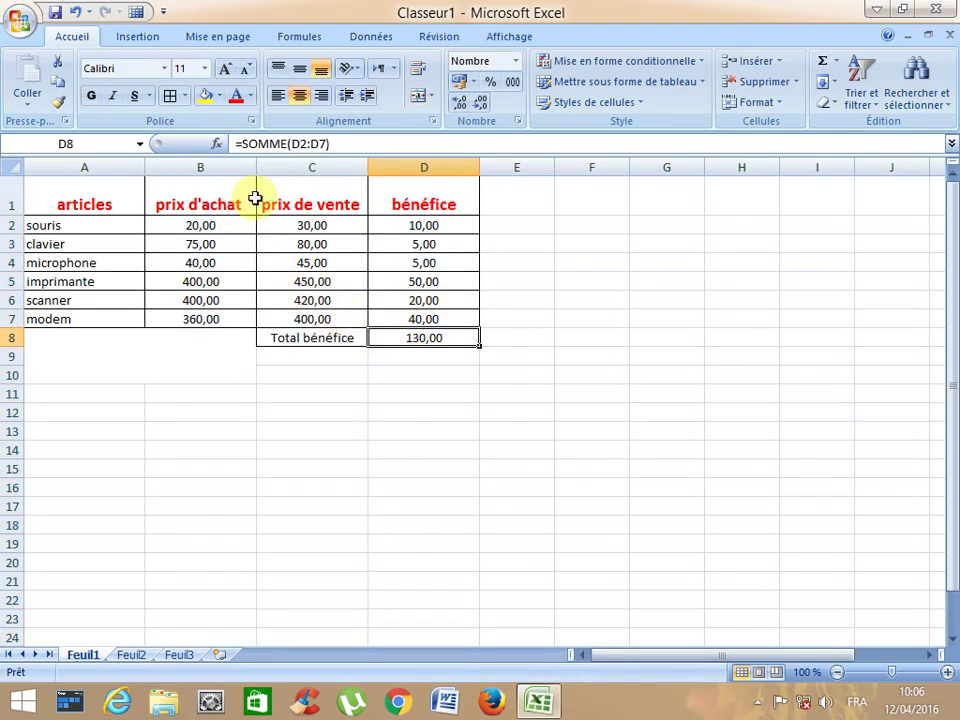
left_click(518, 122)
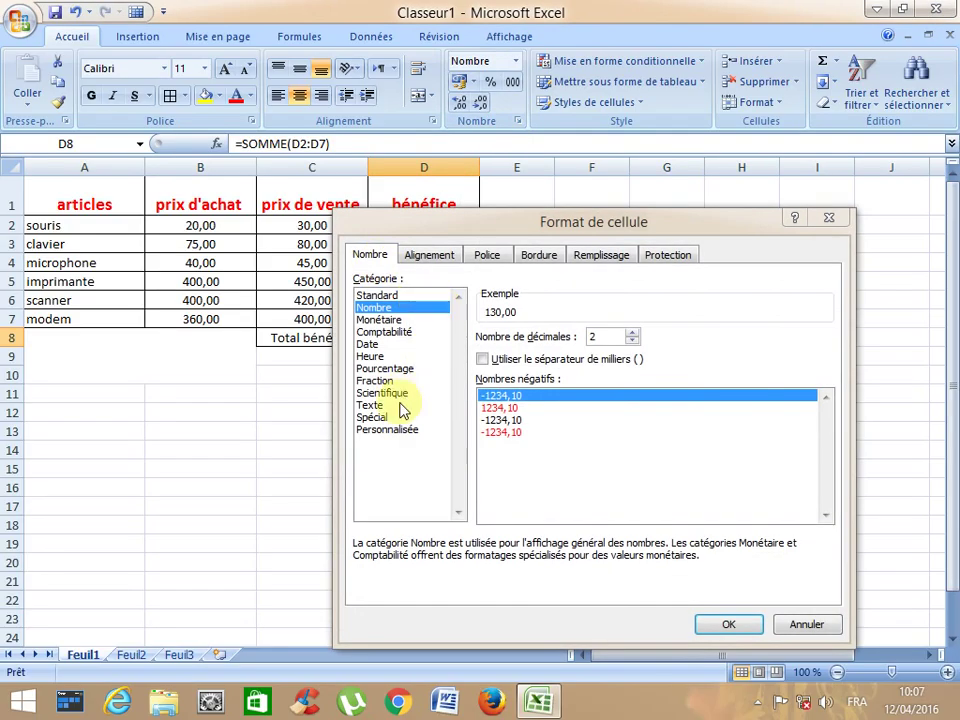
left_click(388, 320)
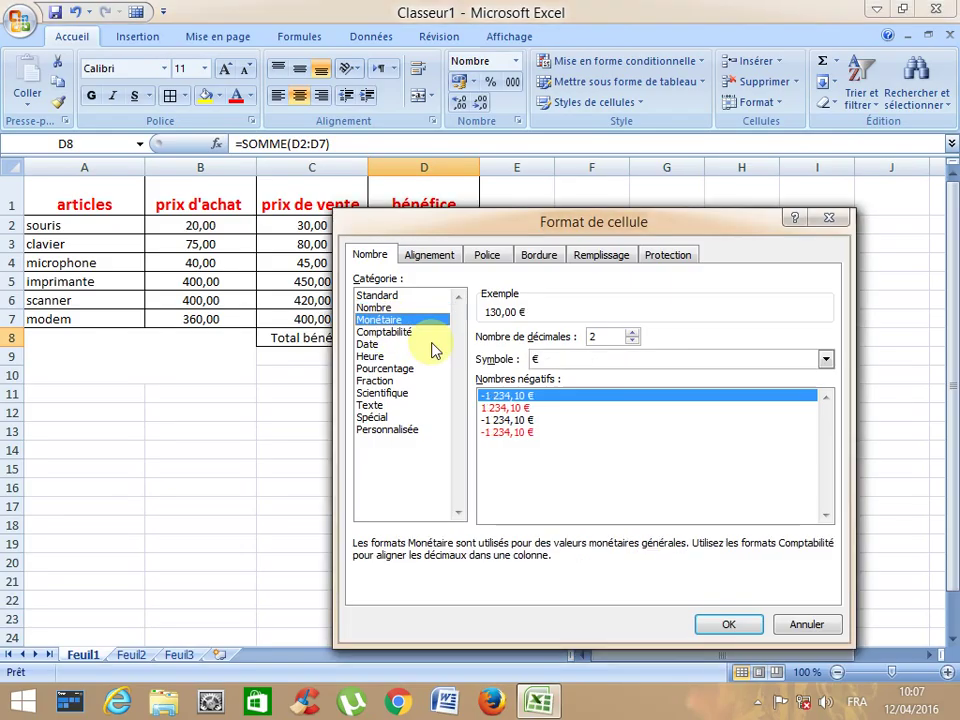
left_click(650, 361)
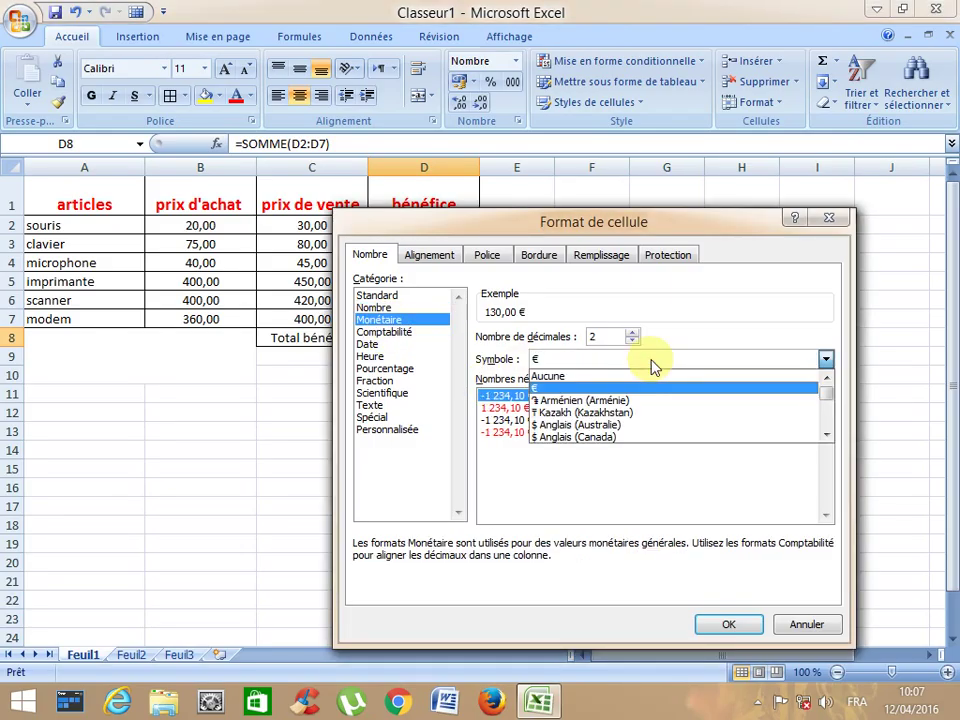
left_click(573, 390)
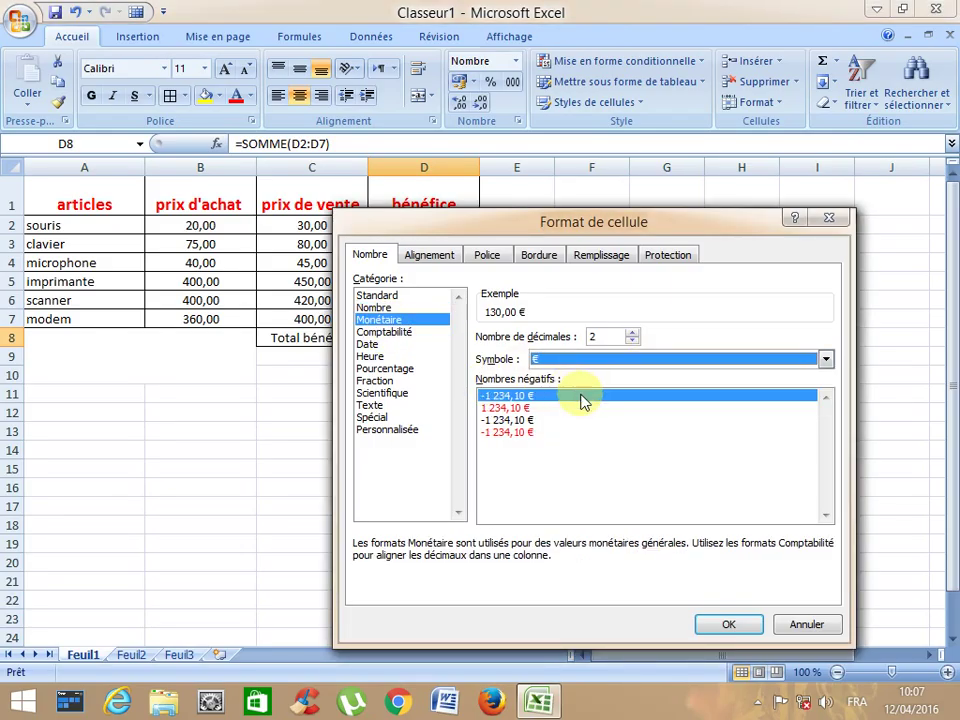
left_click(722, 623)
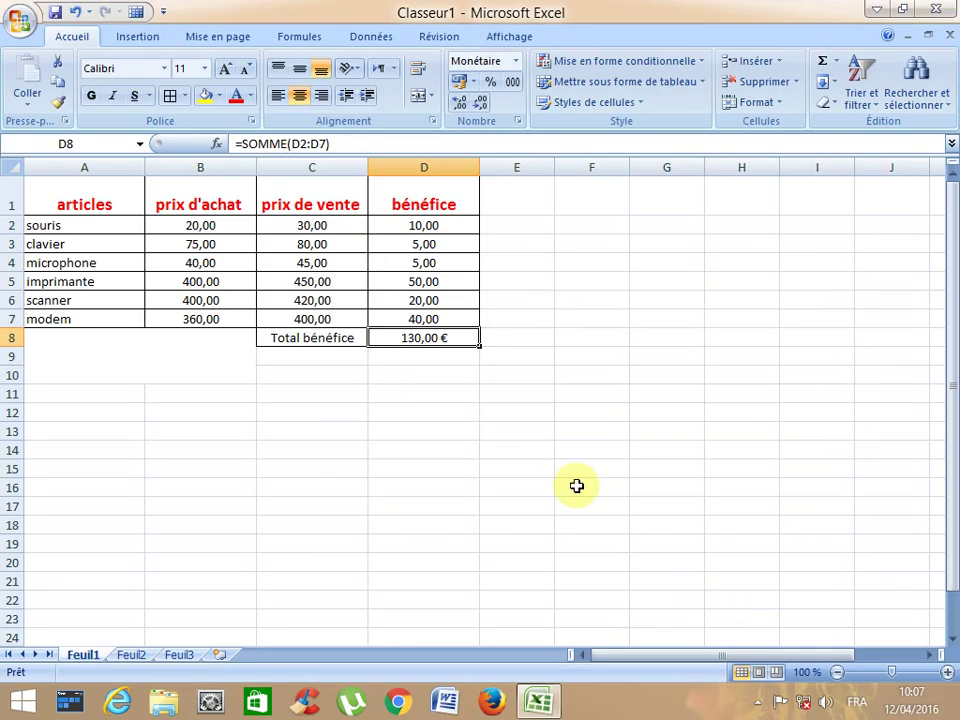
Centre the headings in A1:D1 vertically within their row.
left_click(435, 372)
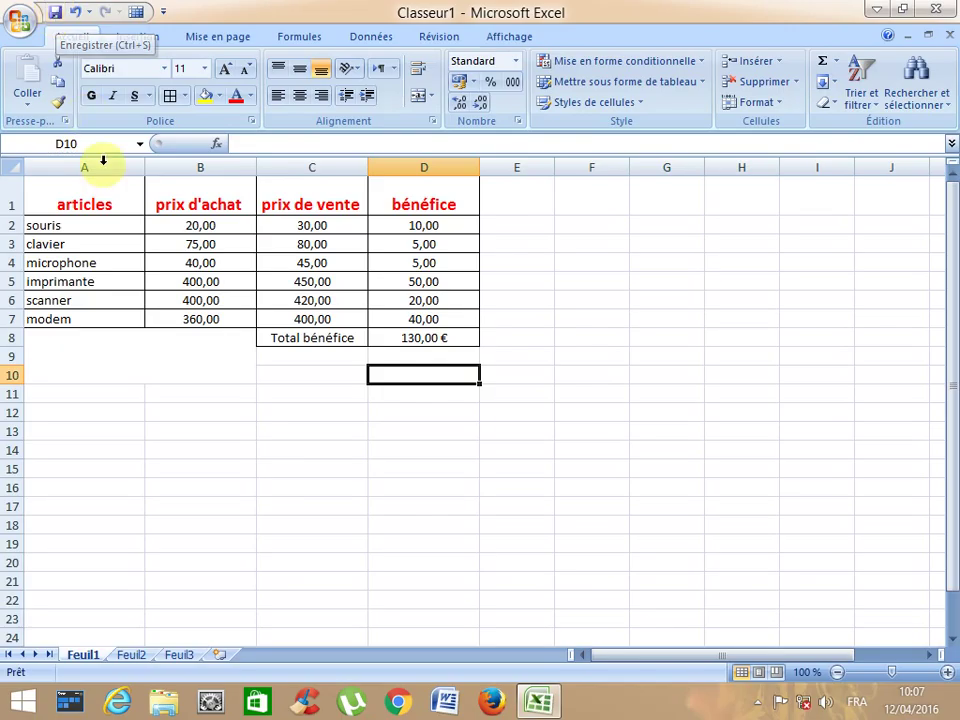
left_click_drag(124, 193, 405, 204)
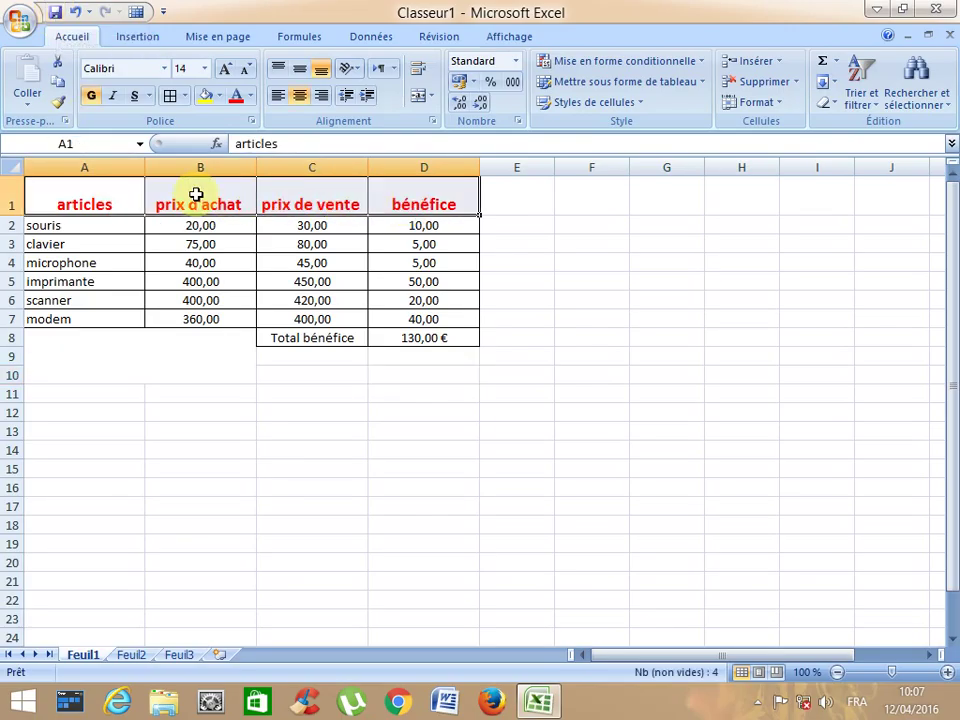
left_click(299, 70)
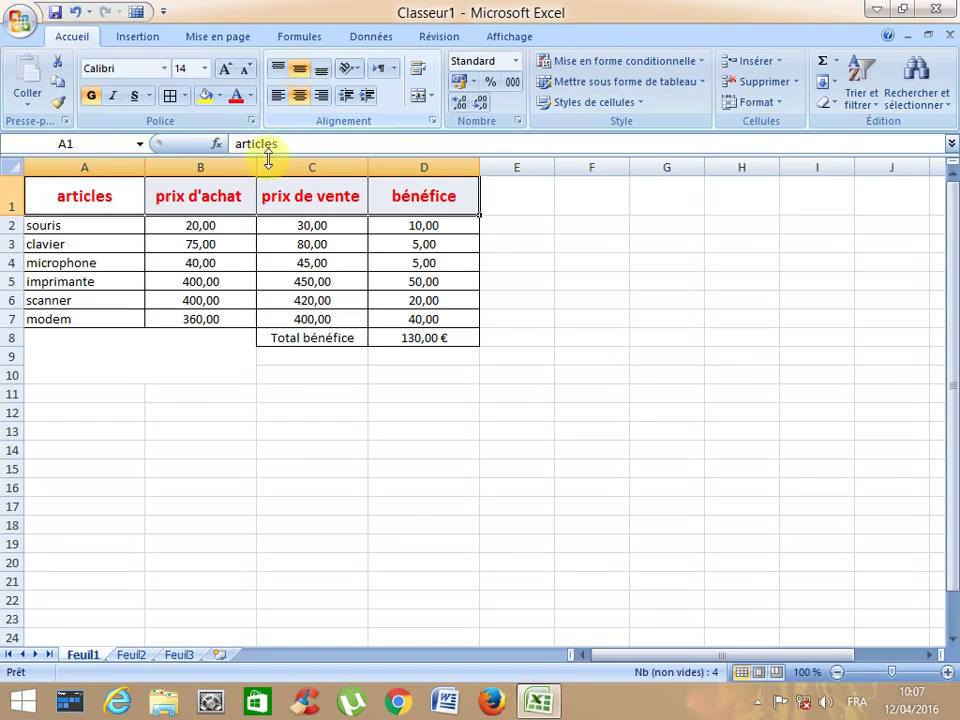
left_click(128, 335)
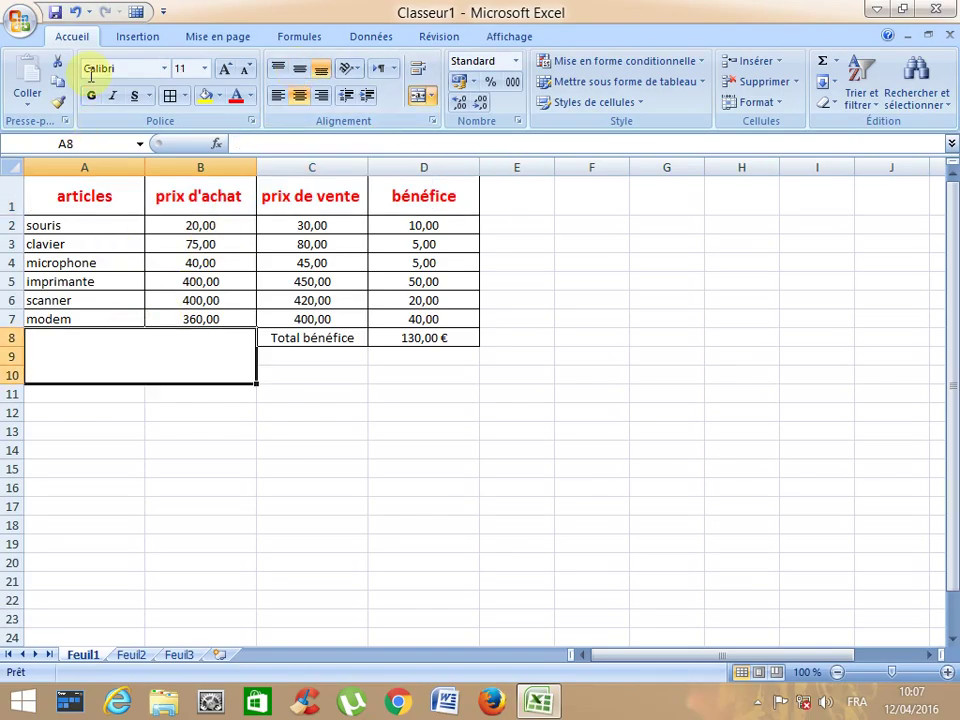
Save the workbook as tp2 in the Documents folder, using the Classeur Excel (*.xlsx) type.
left_click(55, 14)
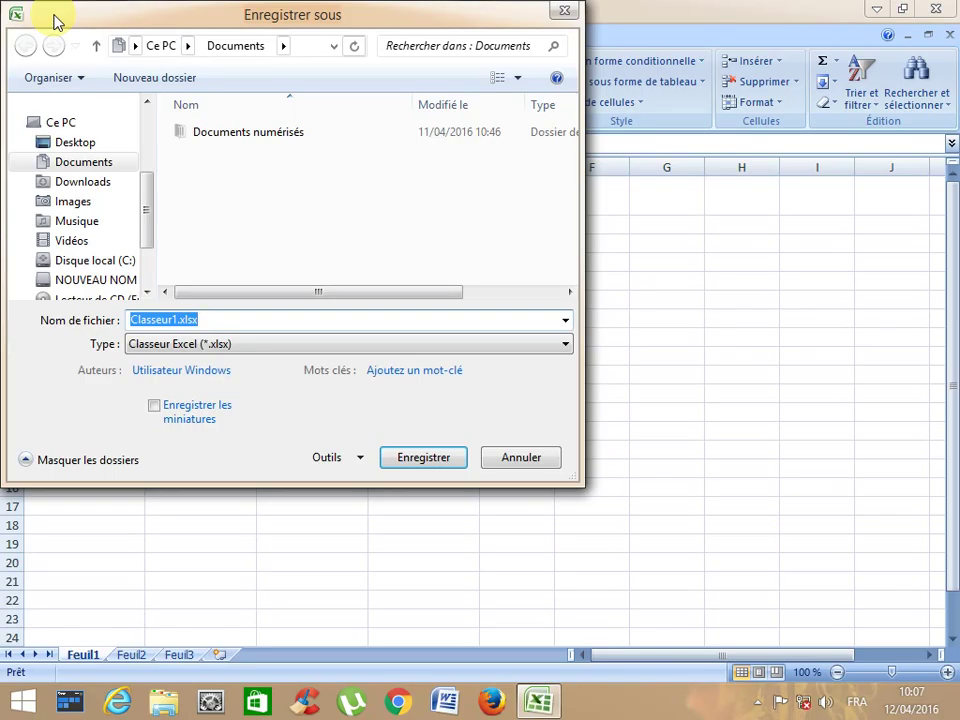
type("tp2")
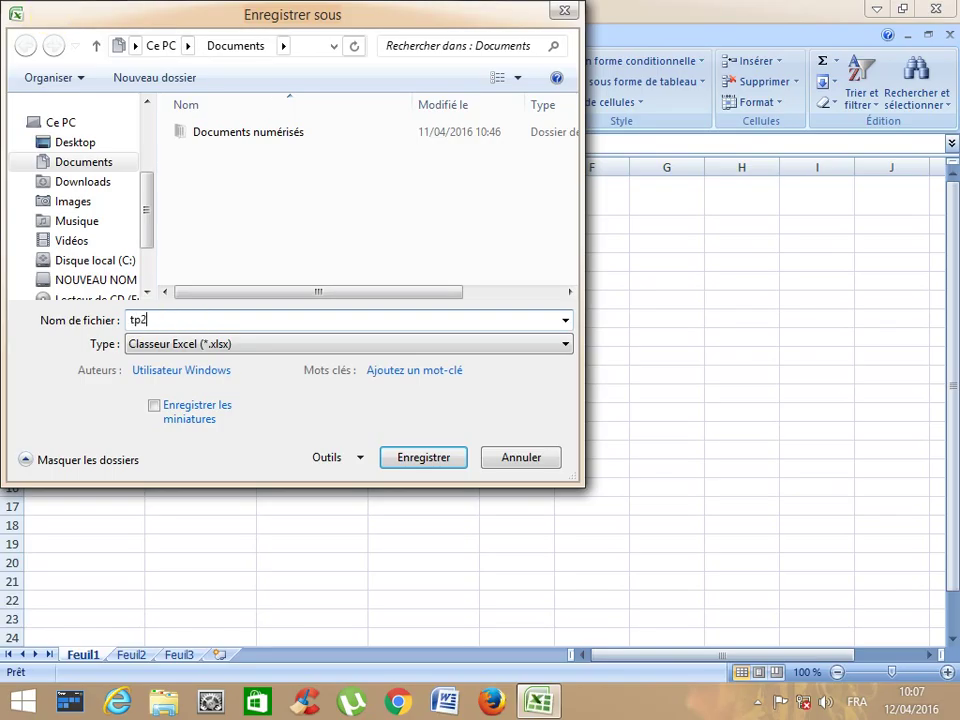
left_click(82, 164)
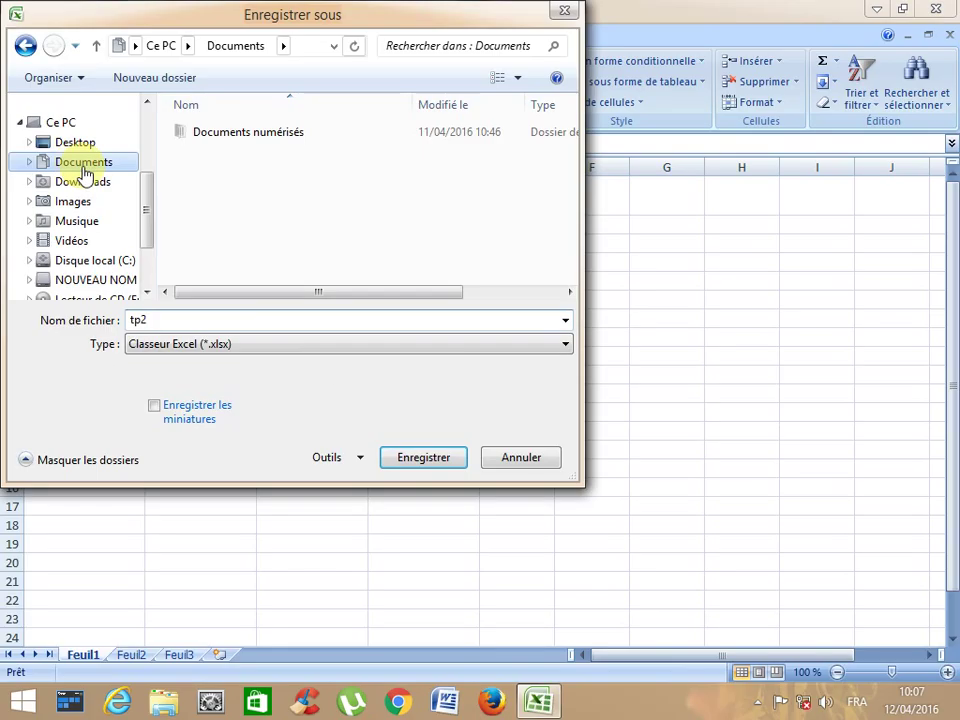
left_click(420, 460)
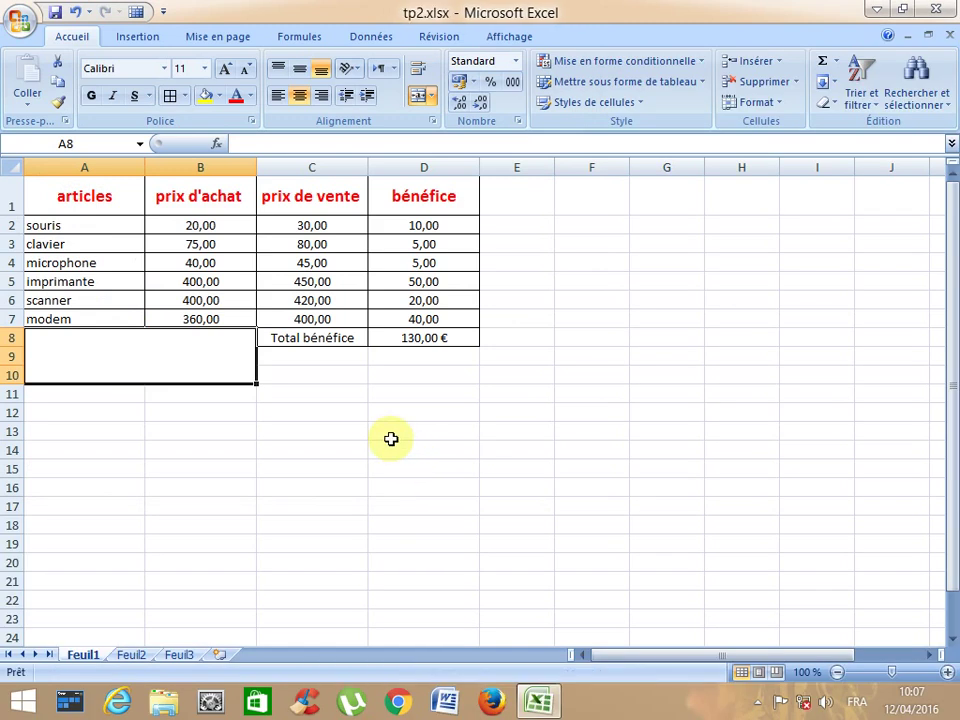
left_click(390, 438)
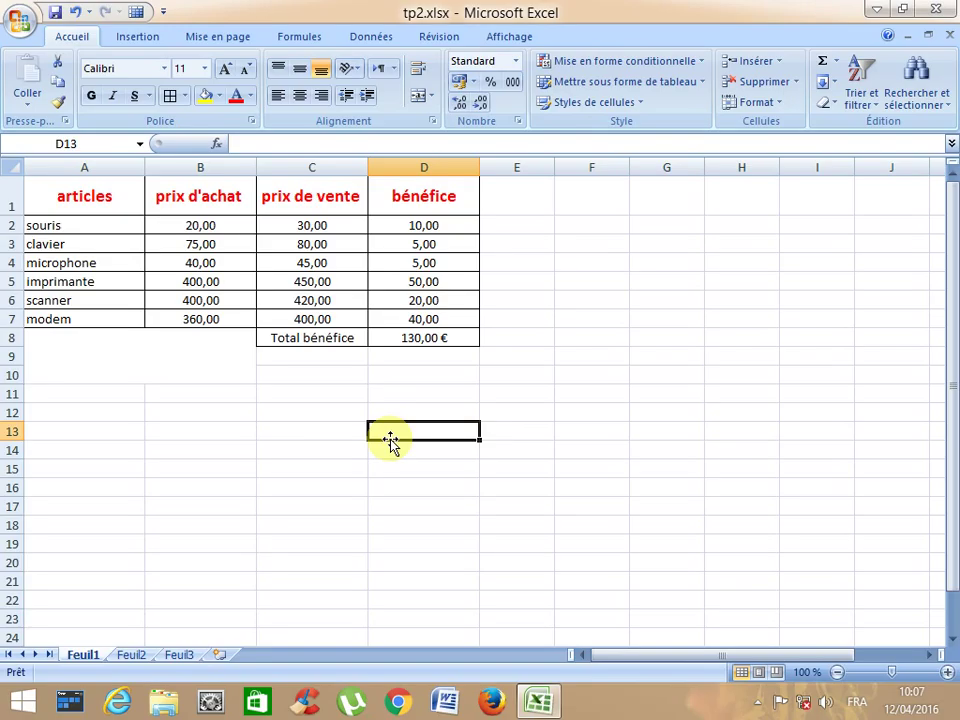
left_click(757, 704)
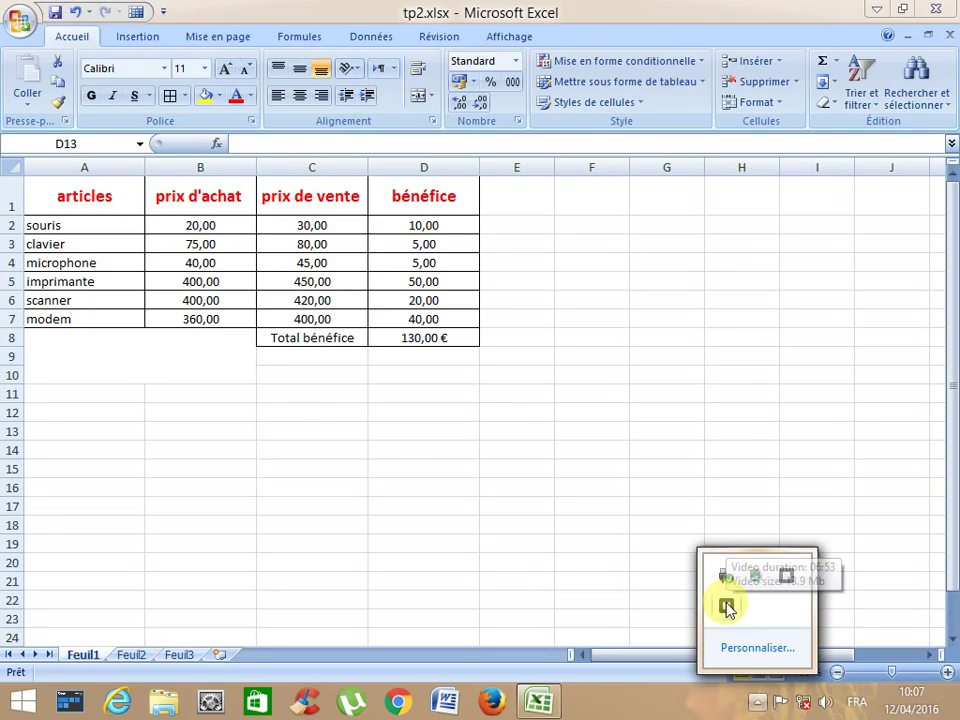